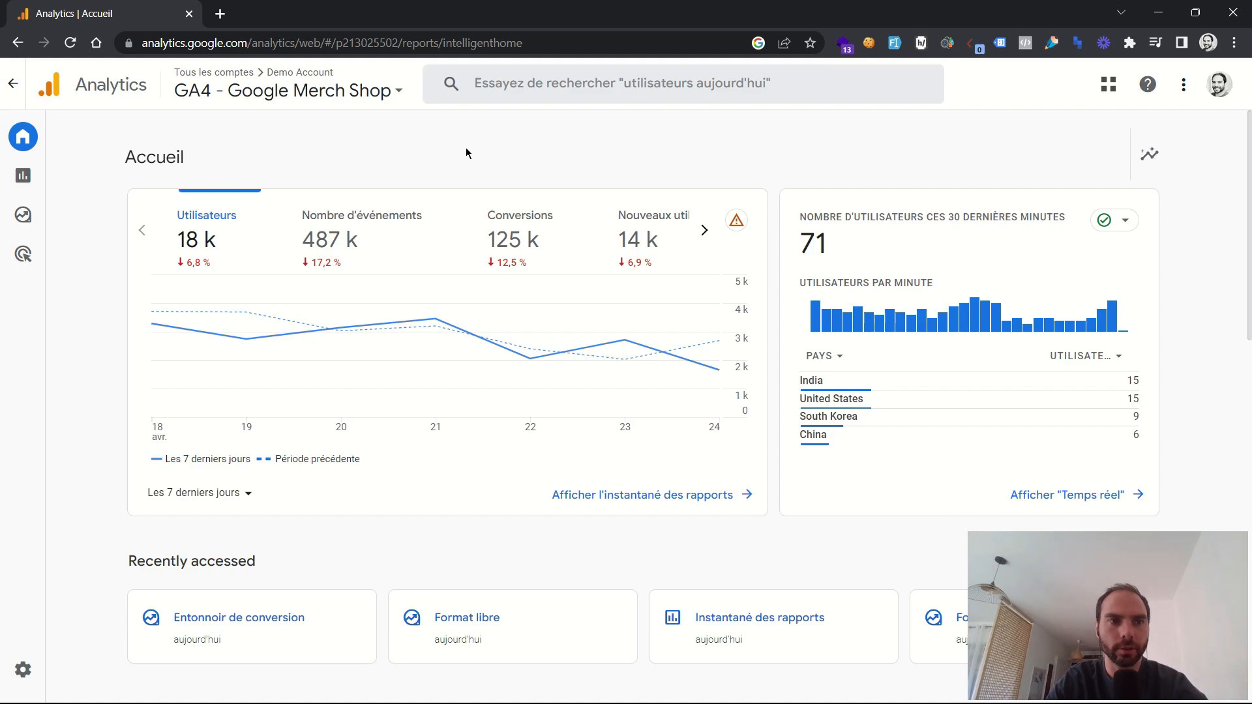
# - Create a new funnel exploration from the "Exploration de l'entonnoir" template in the Explorations section
pyautogui.moveTo(39, 147)
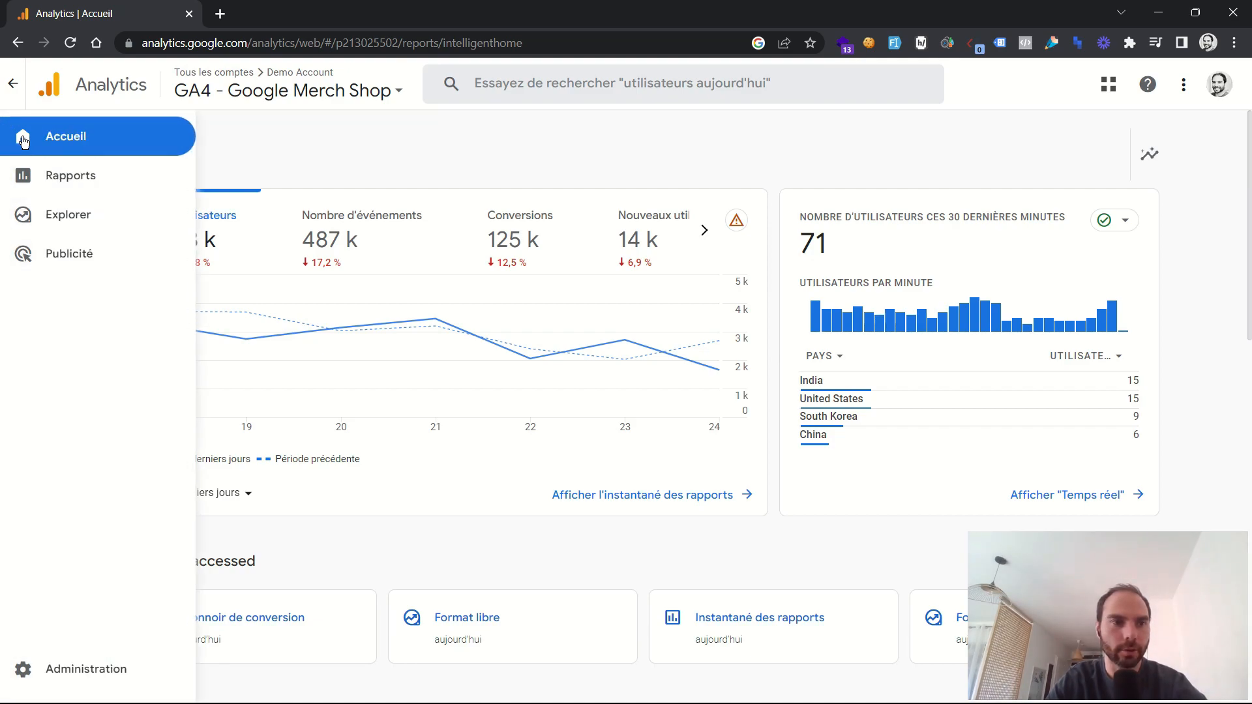
pyautogui.click(65, 220)
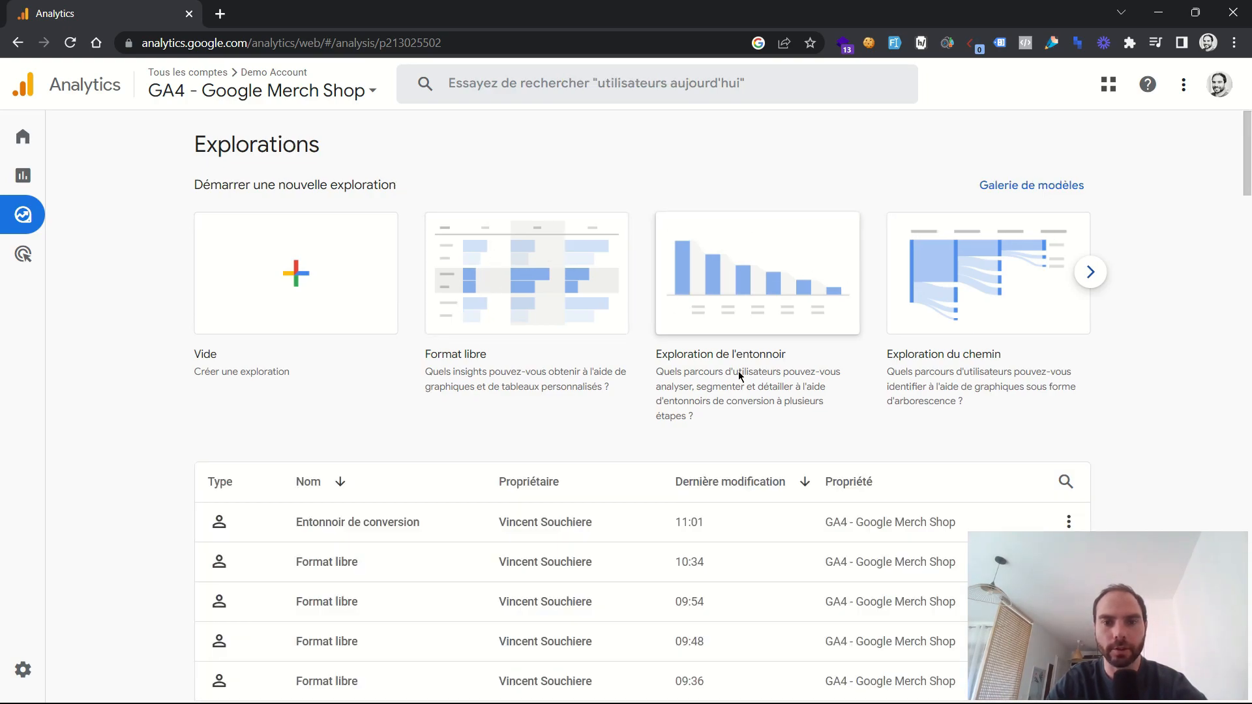
pyautogui.click(776, 266)
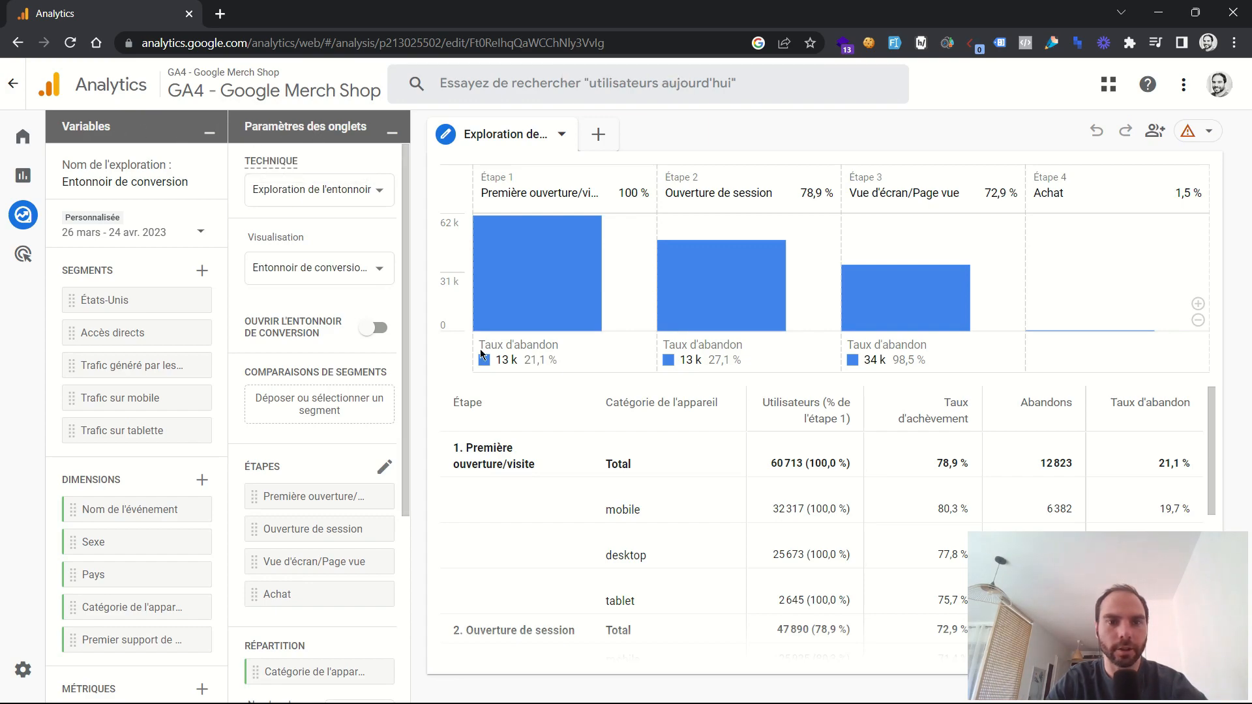
# - Examine the exploration's segments, dimensions and metrics, the available techniques, and the funnel's tab settings
pyautogui.scroll(-1, 145, 401)
pyautogui.scroll(-2, 145, 402)
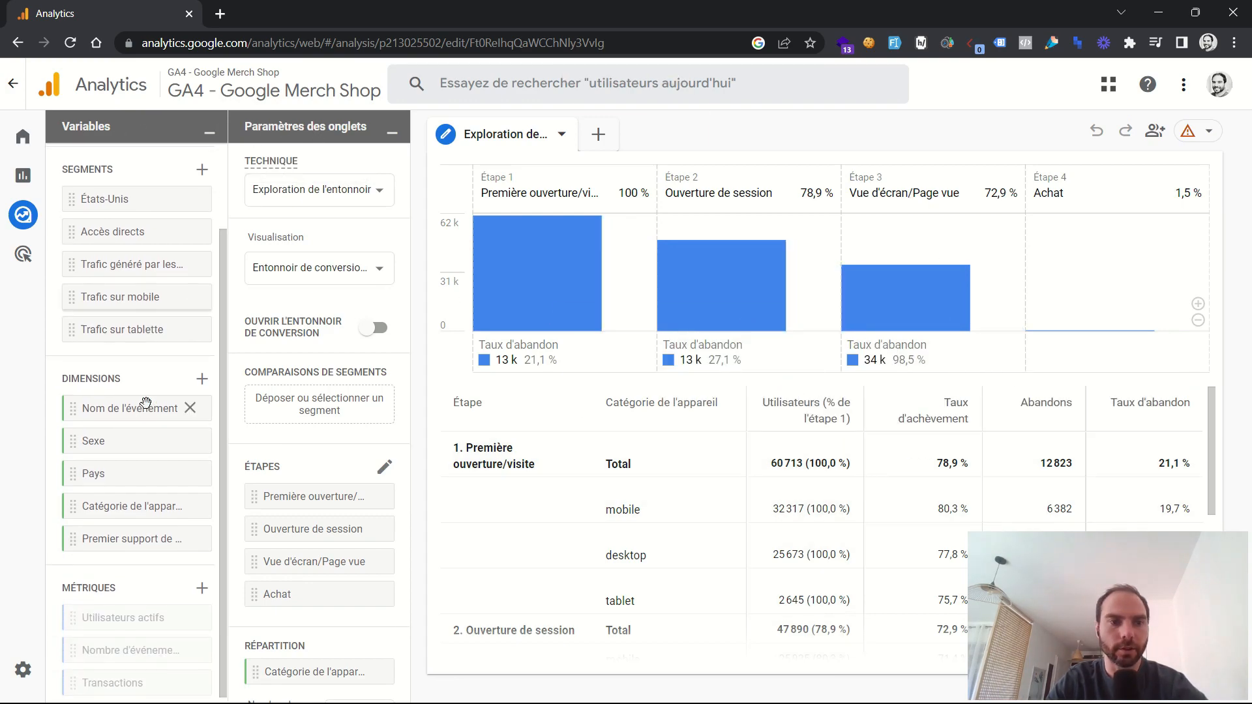
pyautogui.scroll(4, 146, 405)
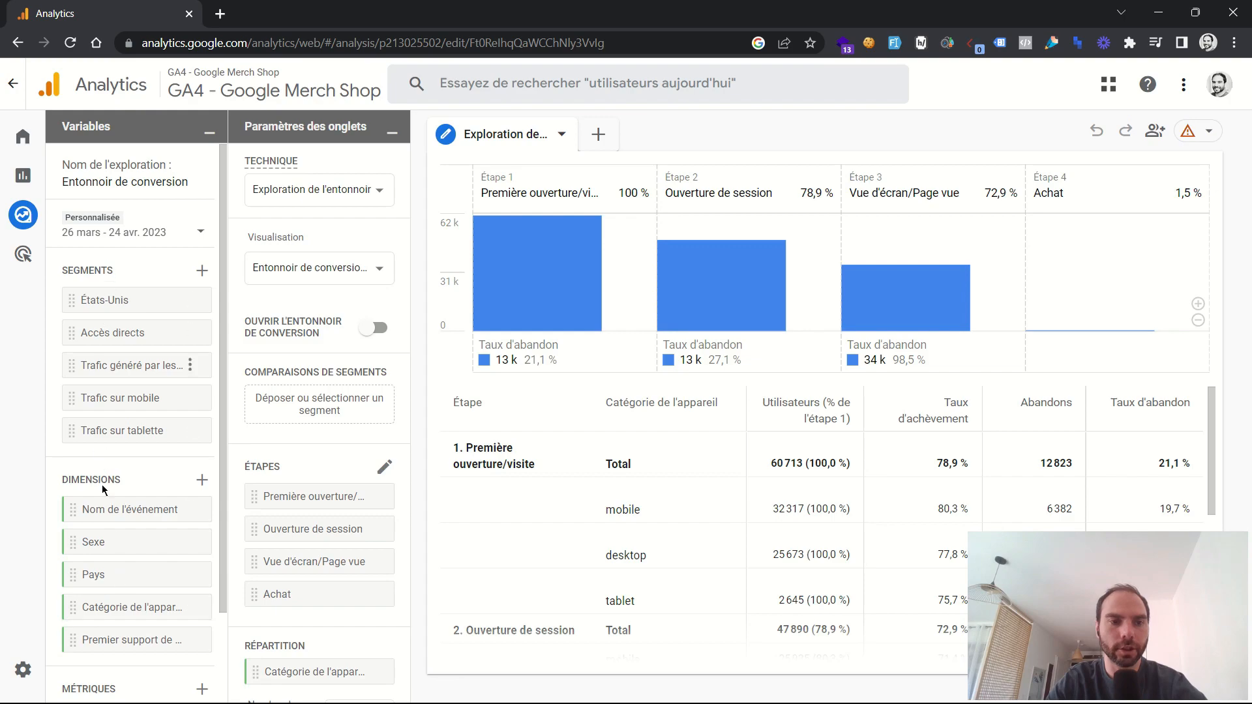
pyautogui.scroll(-3, 120, 554)
pyautogui.scroll(3, 112, 300)
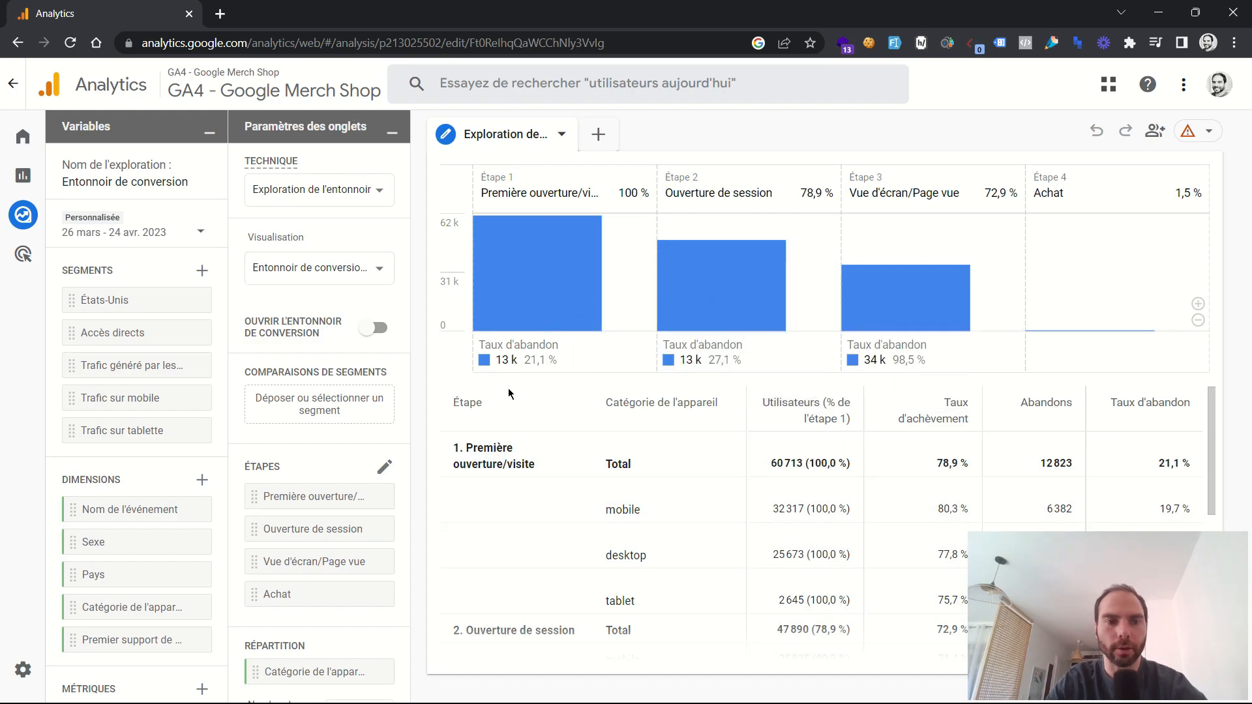
pyautogui.scroll(-2, 145, 288)
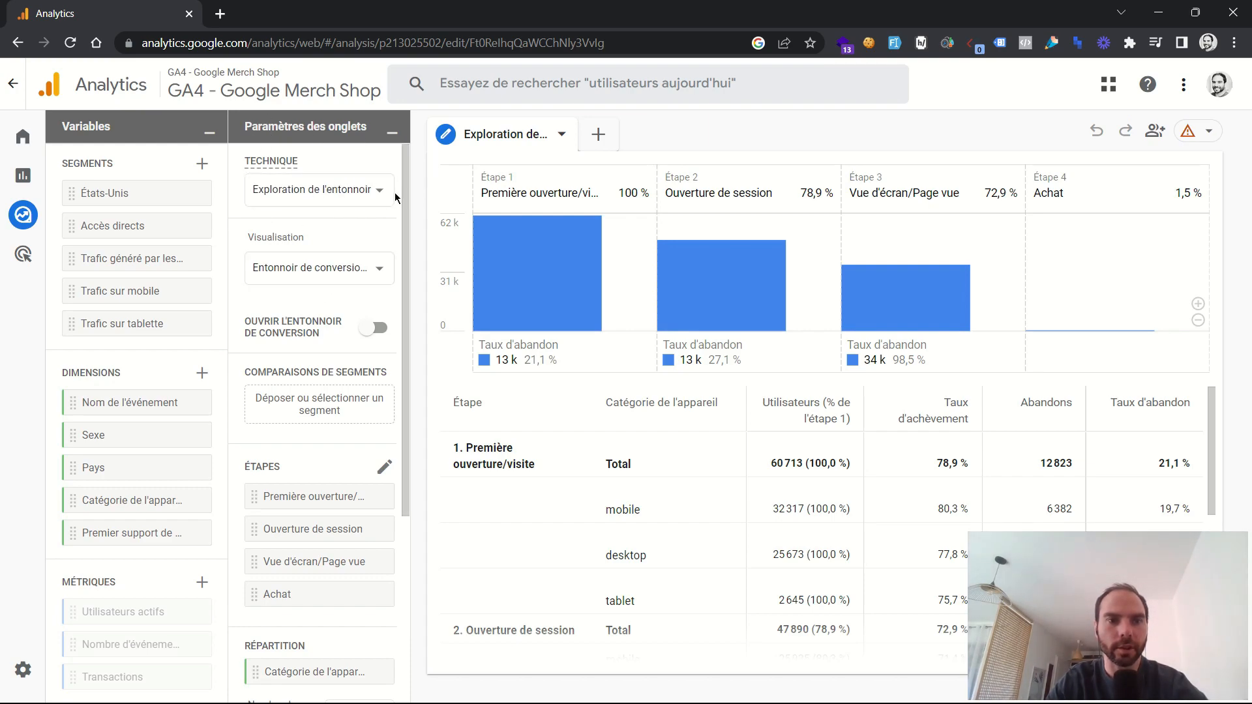
pyautogui.click(375, 191)
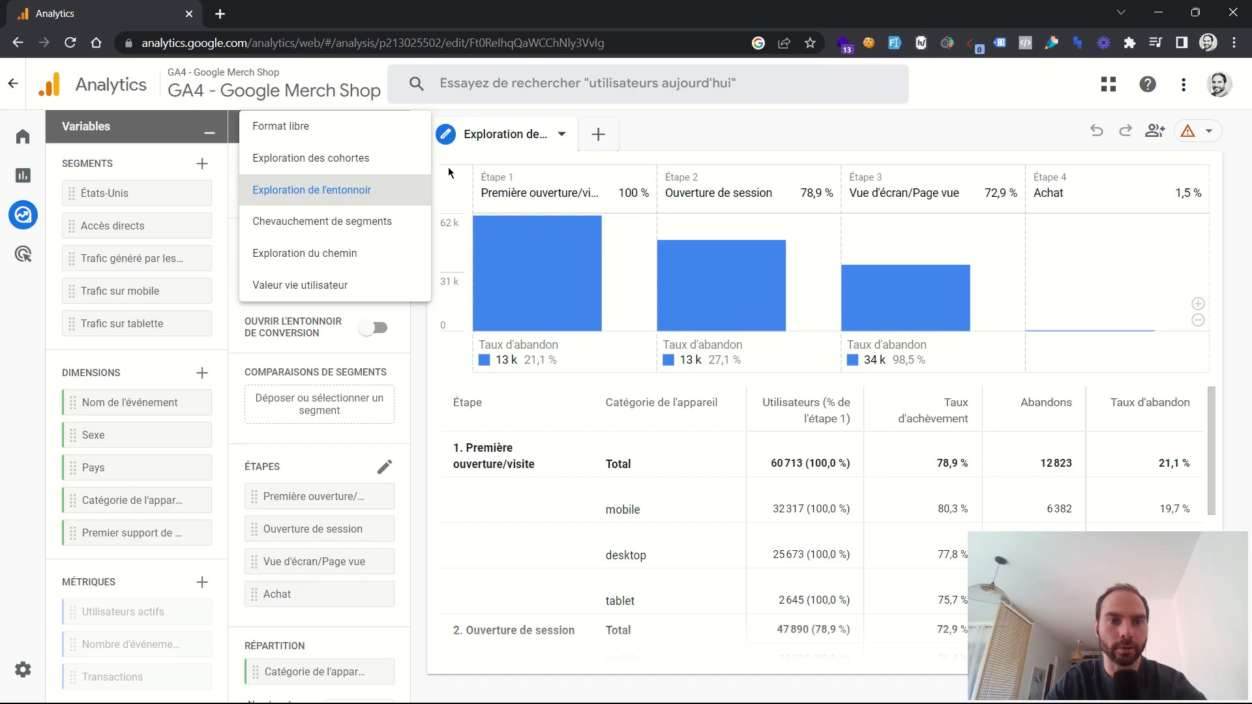
pyautogui.click(461, 184)
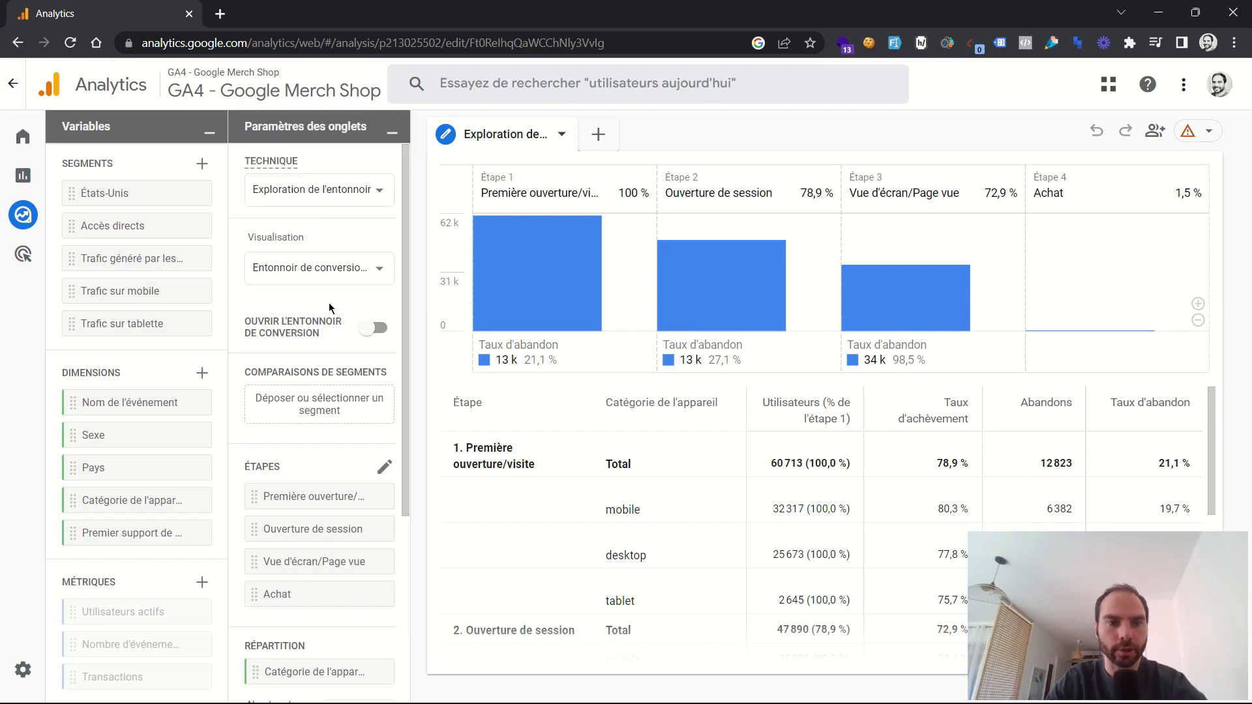
pyautogui.scroll(-1, 330, 303)
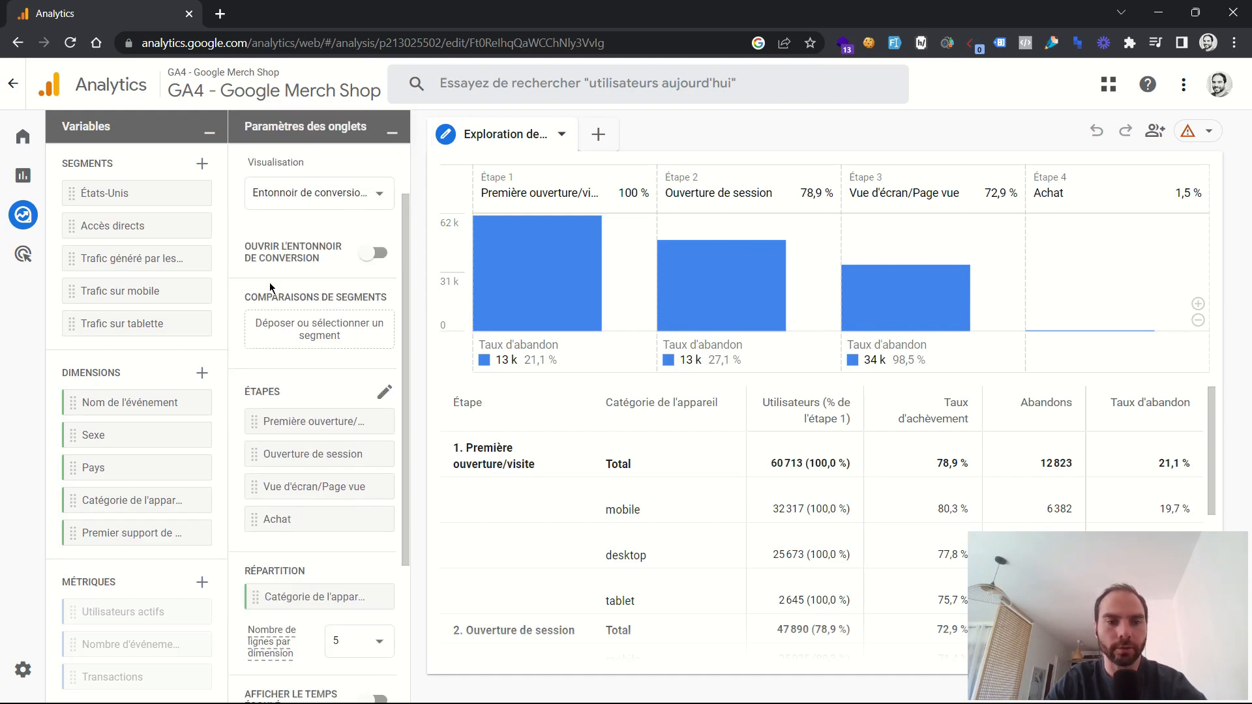
pyautogui.scroll(-1, 328, 281)
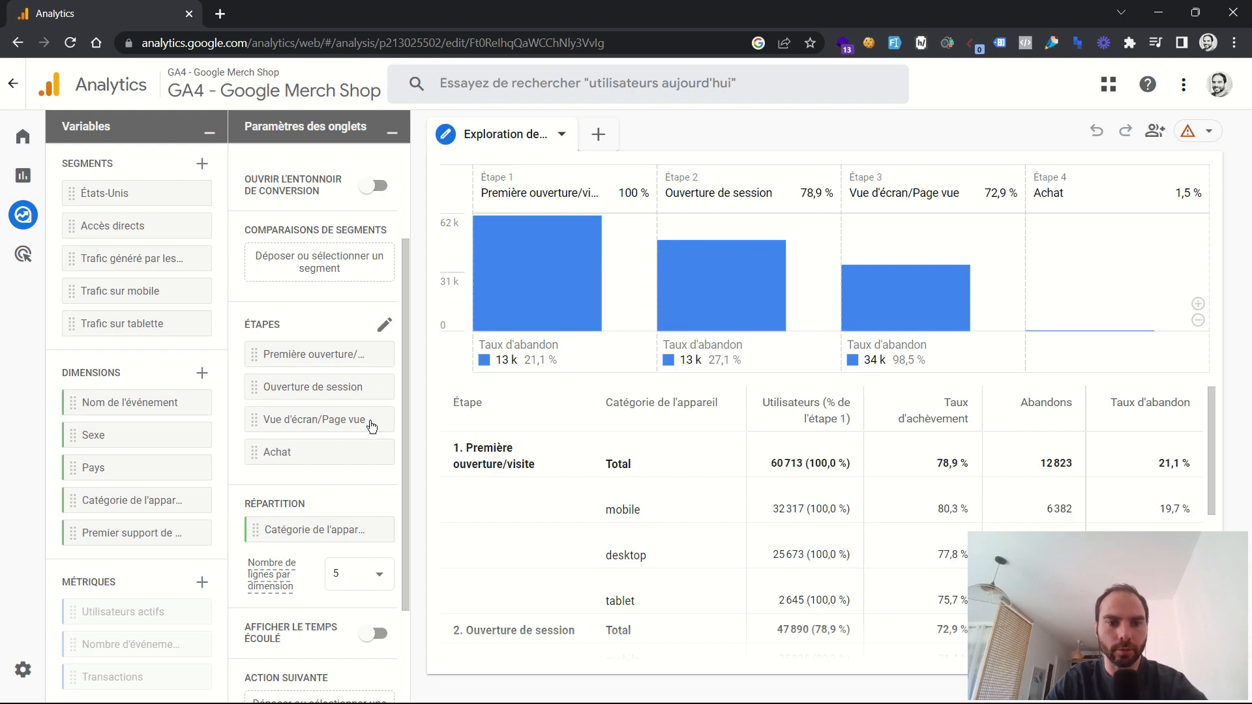
# - Remove the default funnel steps and define step 1, named view_item_list, with the view_item_list event as its condition
pyautogui.click(373, 355)
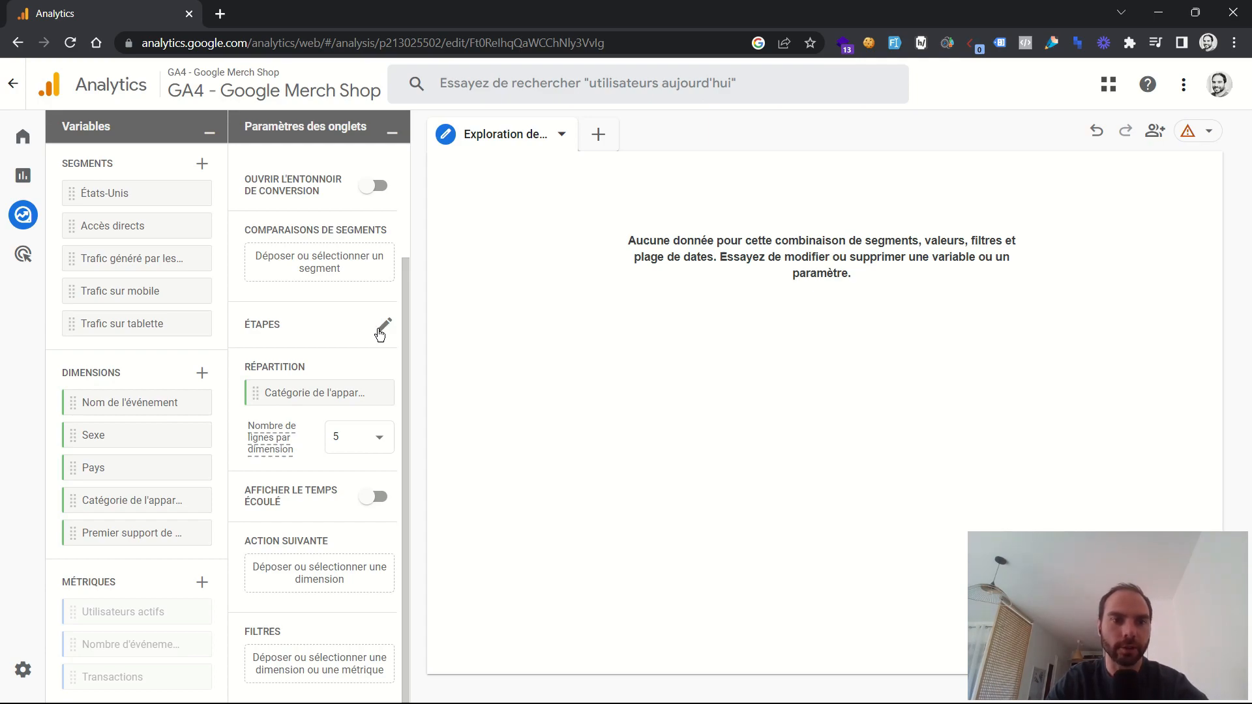
pyautogui.click(384, 326)
pyautogui.tripleClick(421, 144)
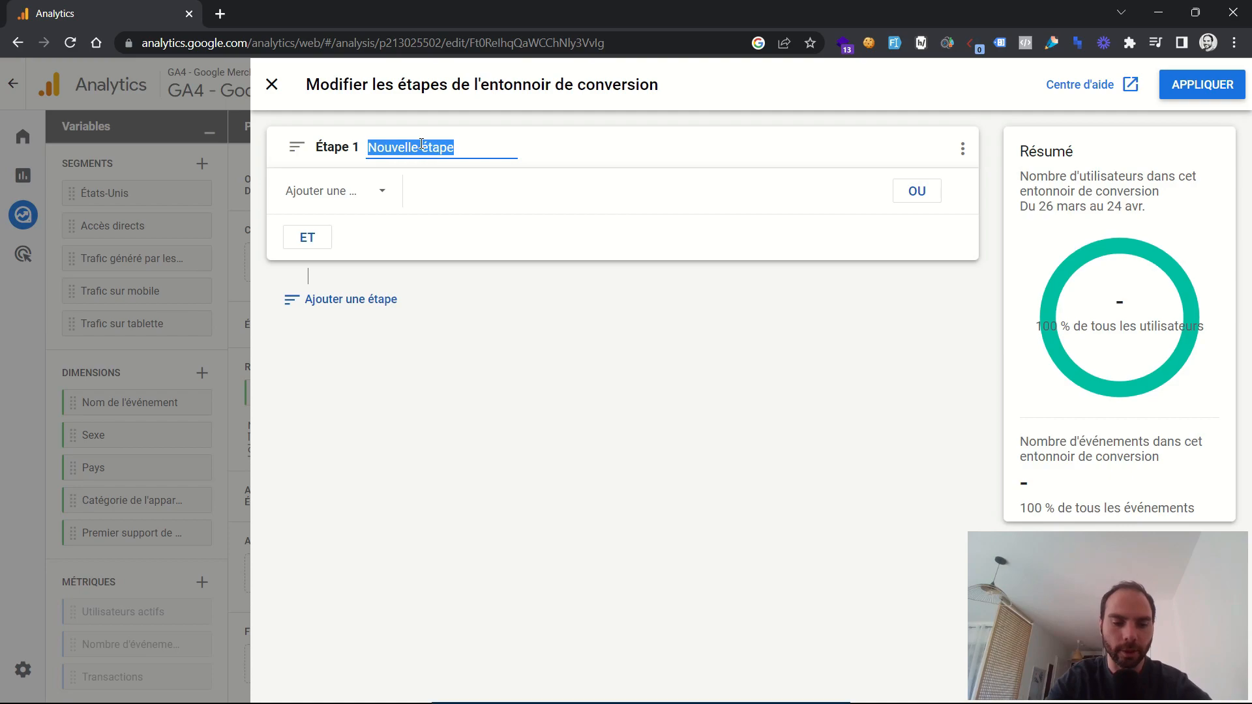
pyautogui.write('view_item')
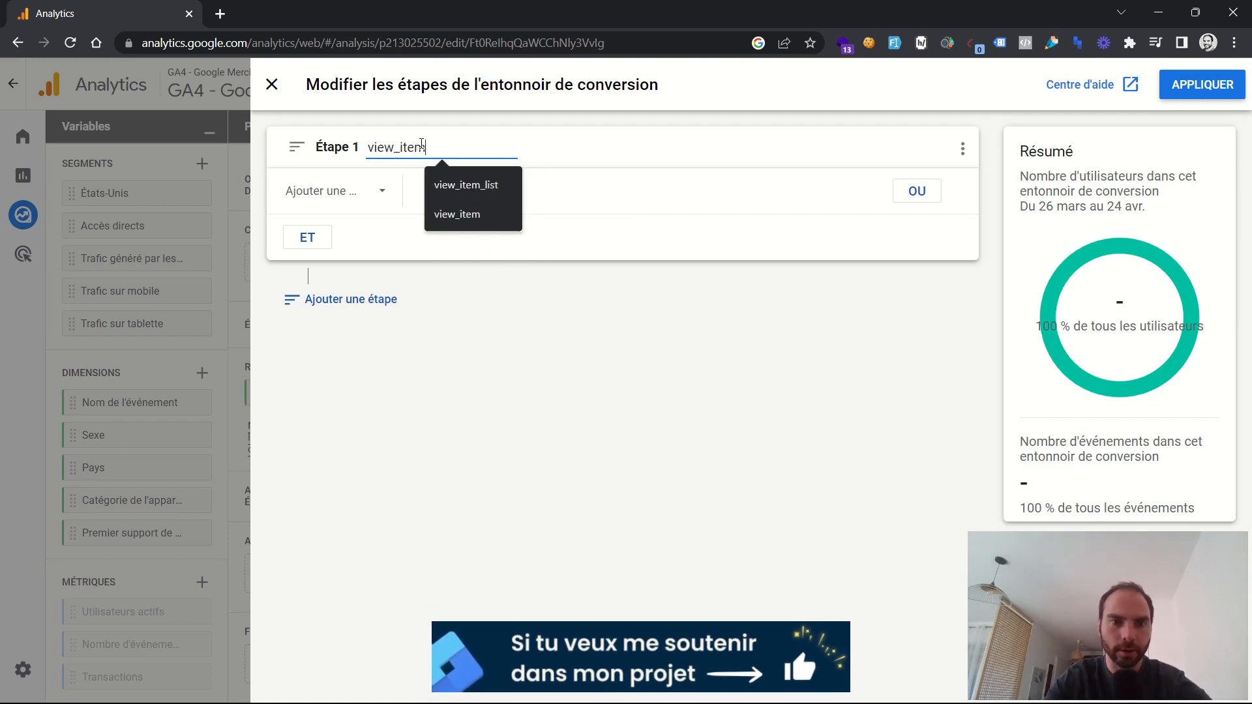
pyautogui.click(466, 185)
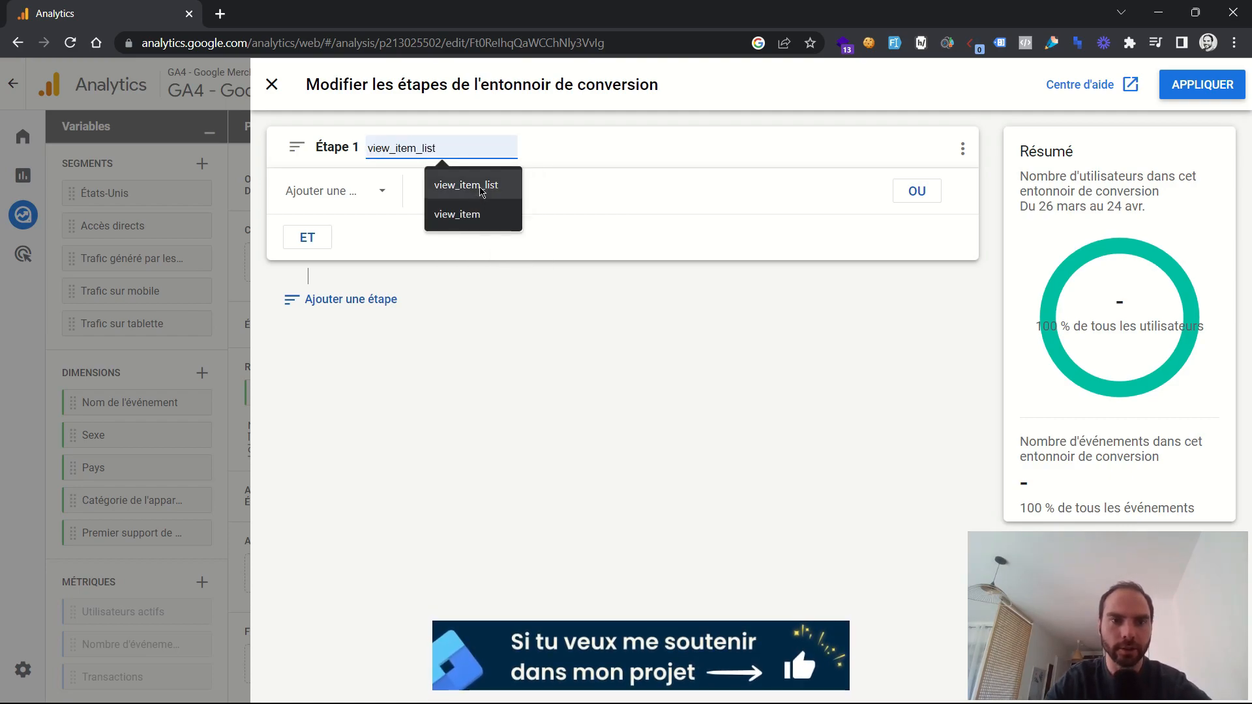
pyautogui.doubleClick(443, 145)
pyautogui.hotkey('ctrl', 'c')
pyautogui.click(334, 194)
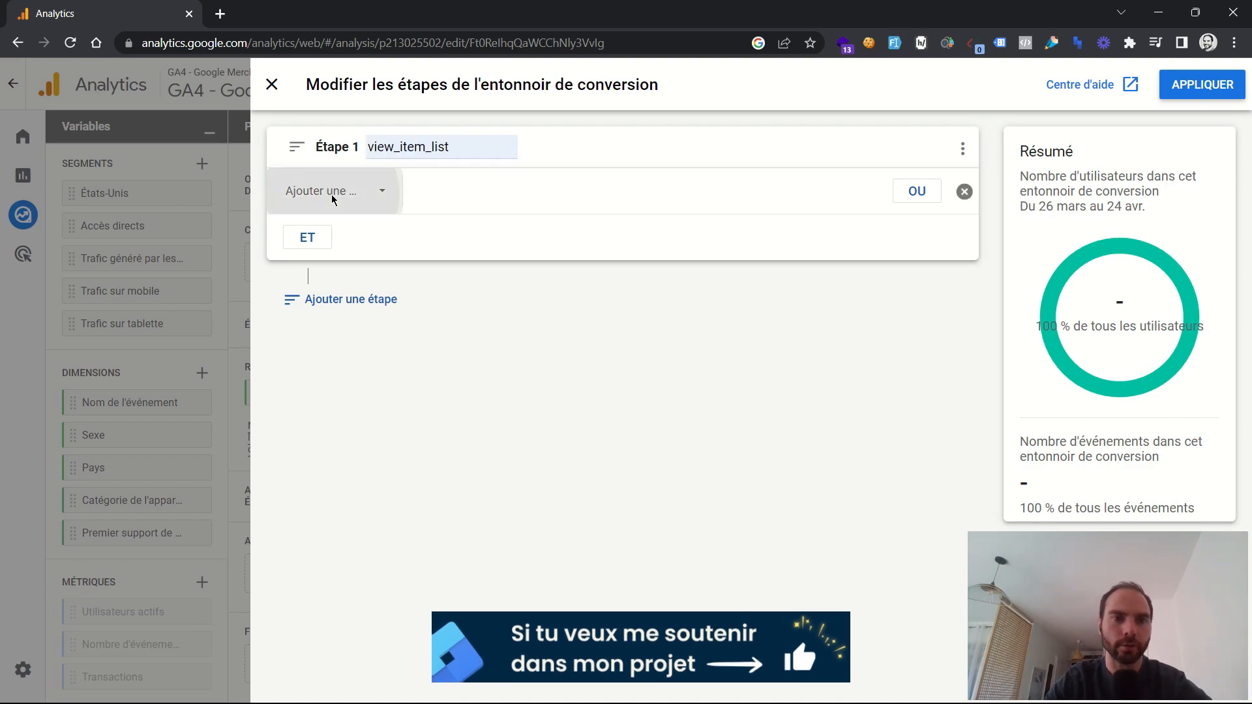
pyautogui.hotkey('ctrl', 'v')
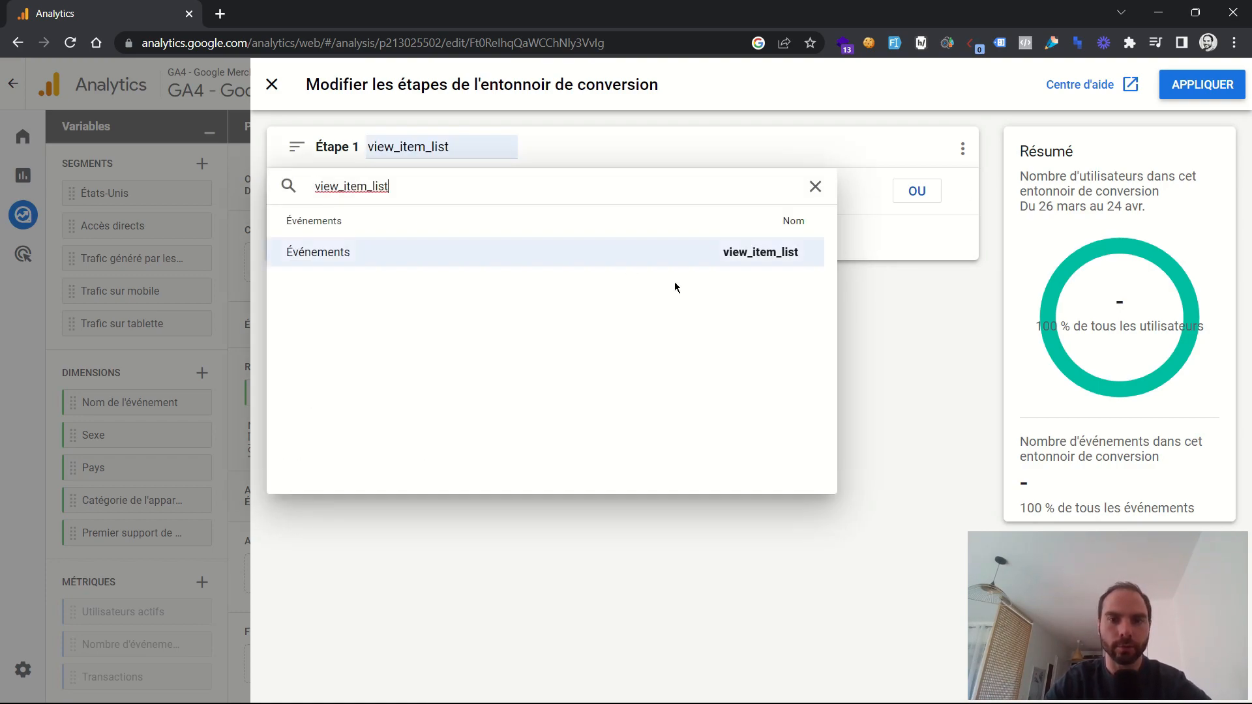
pyautogui.click(761, 260)
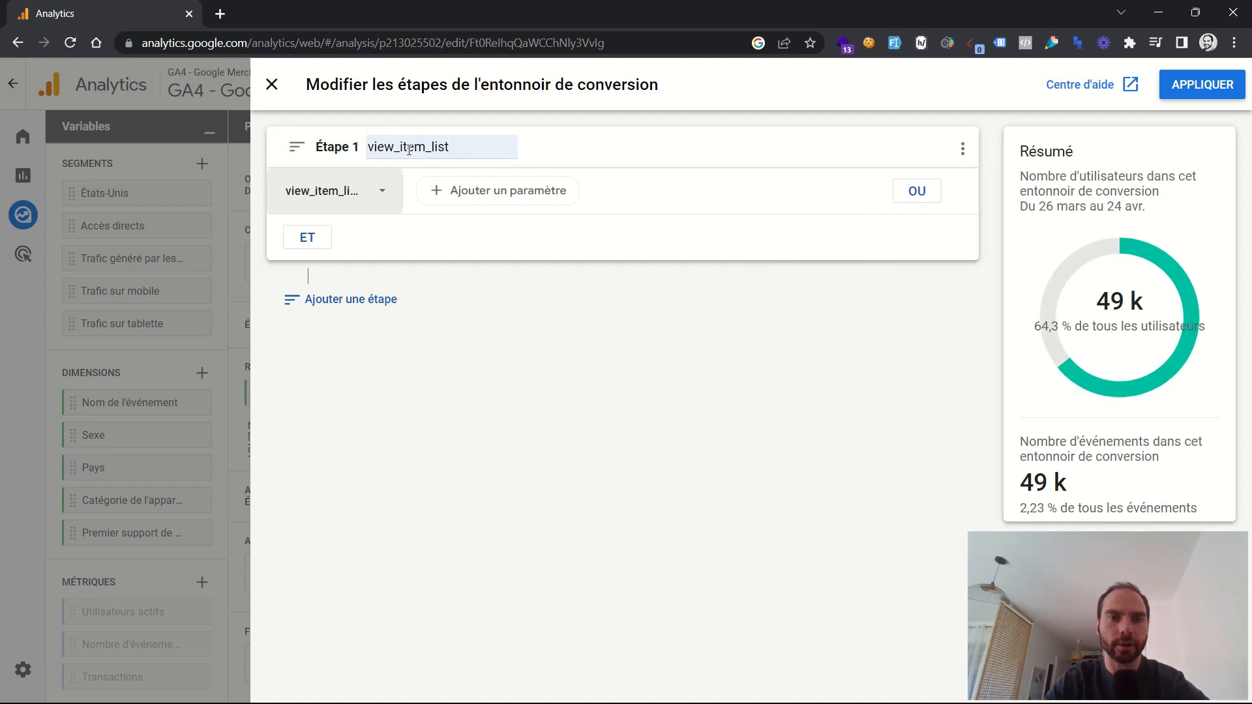
pyautogui.click(437, 147)
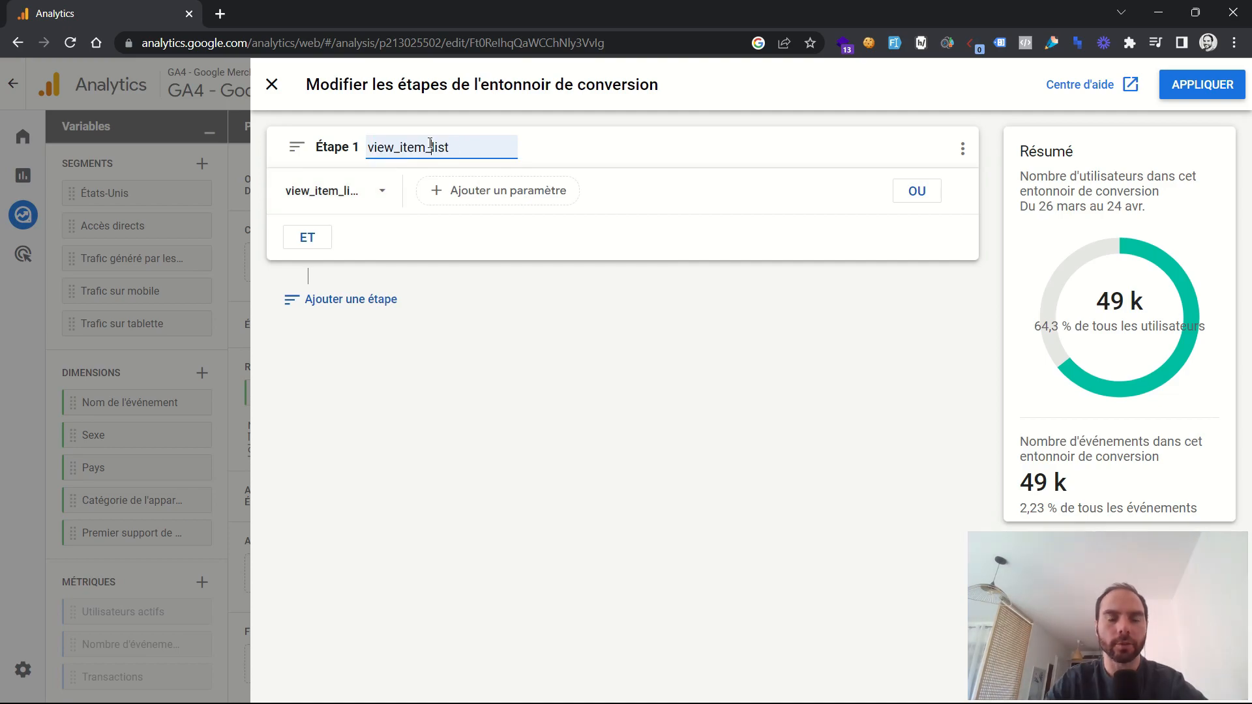
pyautogui.doubleClick(425, 145)
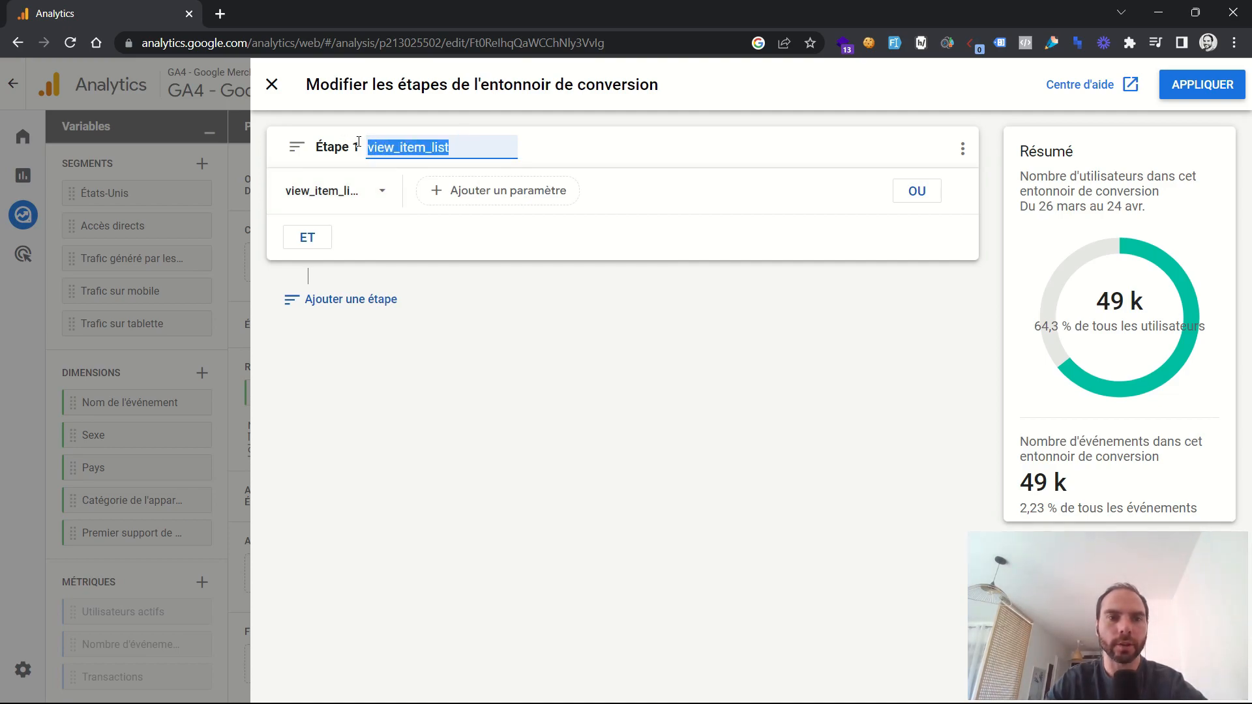
pyautogui.click(414, 147)
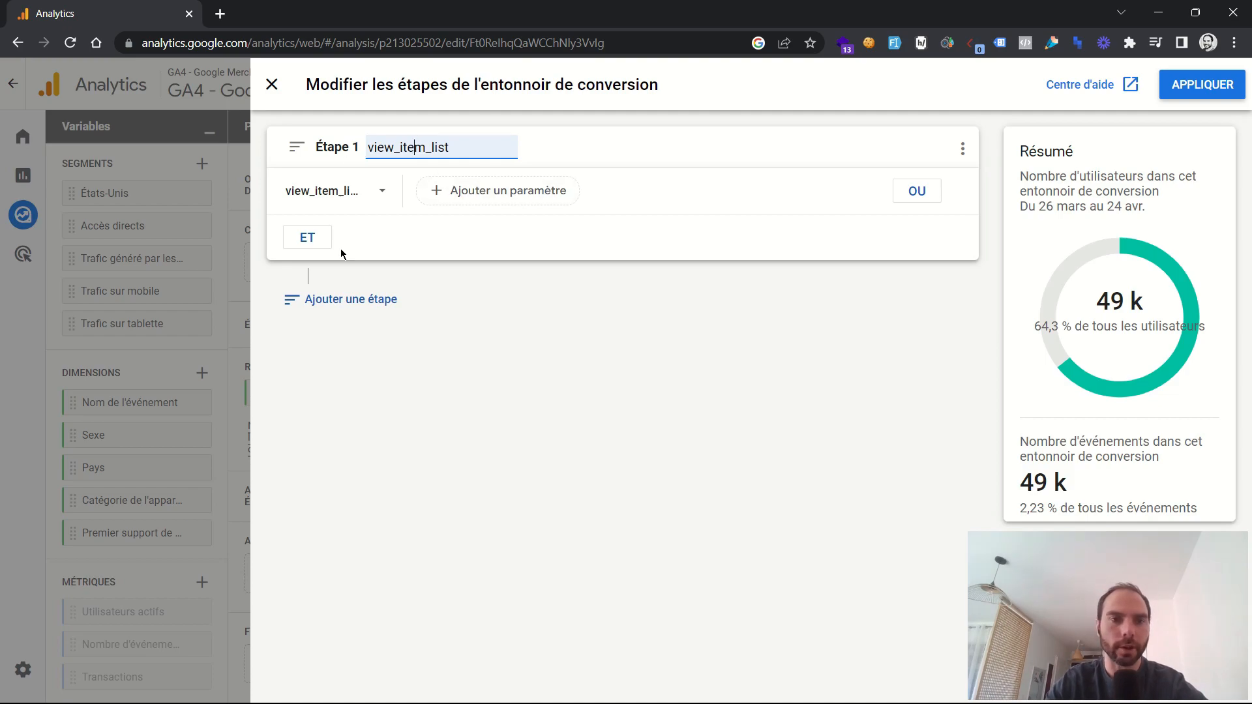
# - Add a second funnel step named view_item with the view_item event as its condition
pyautogui.click(354, 298)
pyautogui.tripleClick(390, 361)
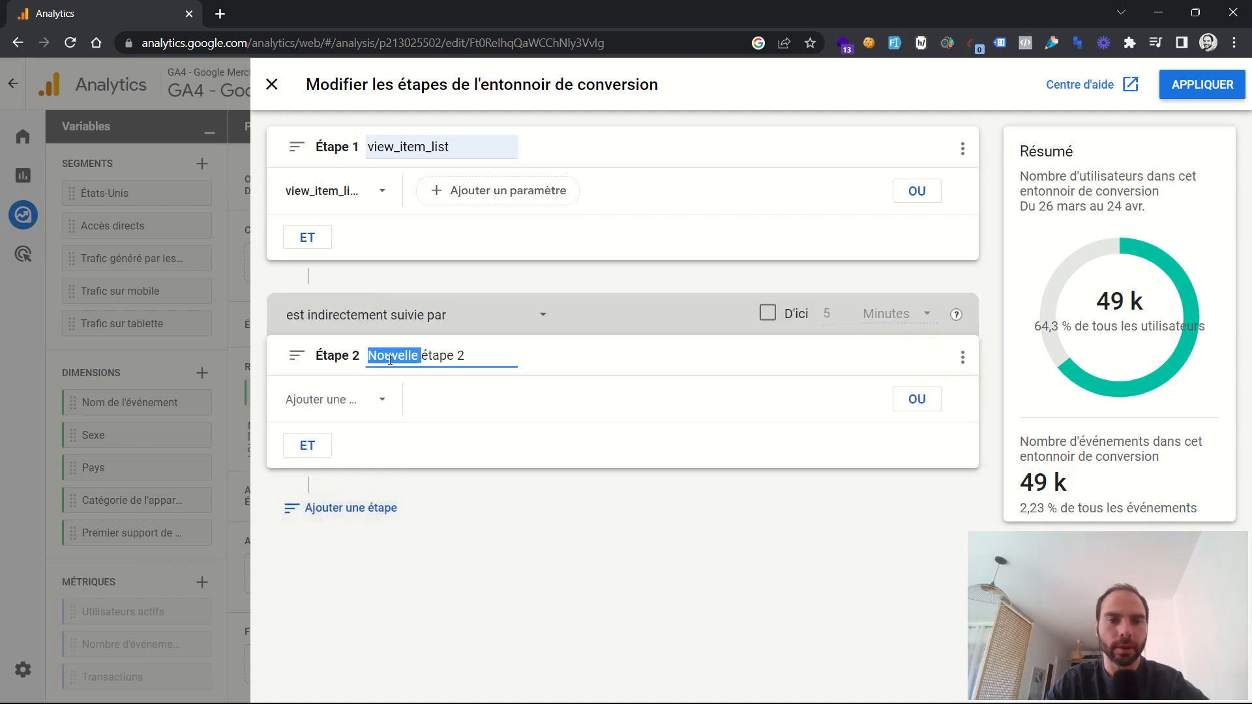
pyautogui.write('v')
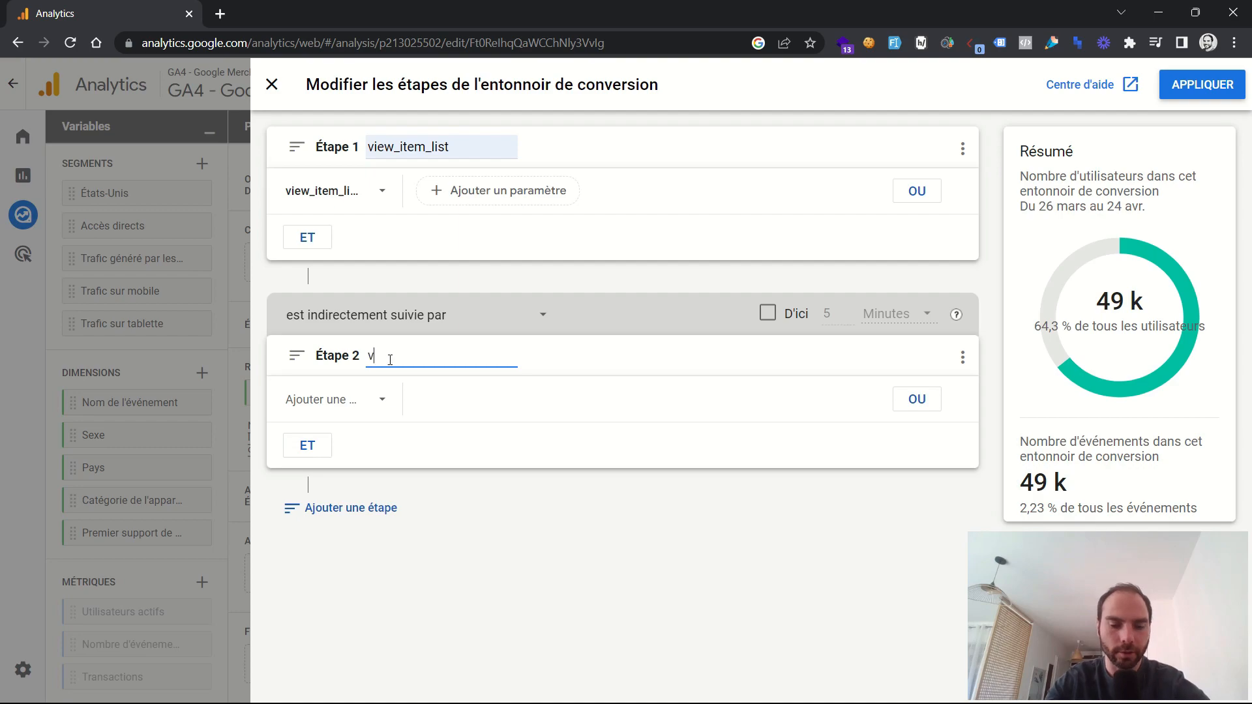
pyautogui.write('iew_item')
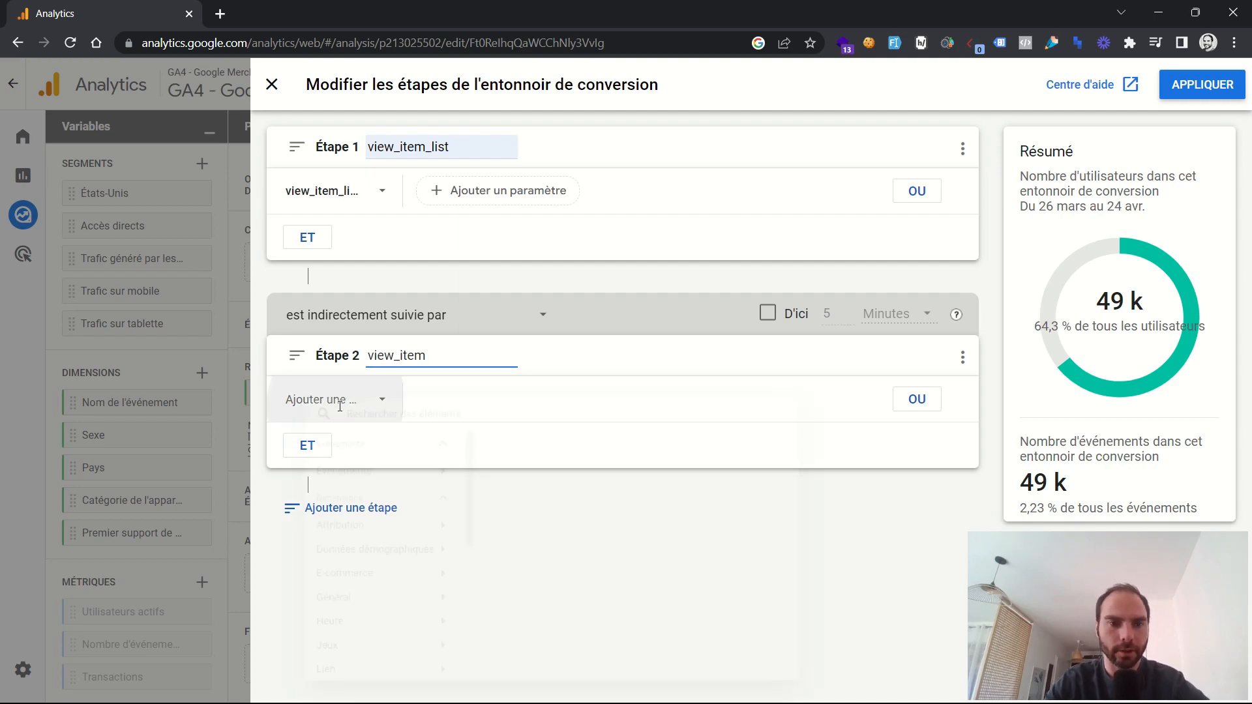
pyautogui.click(363, 398)
pyautogui.write('view_item')
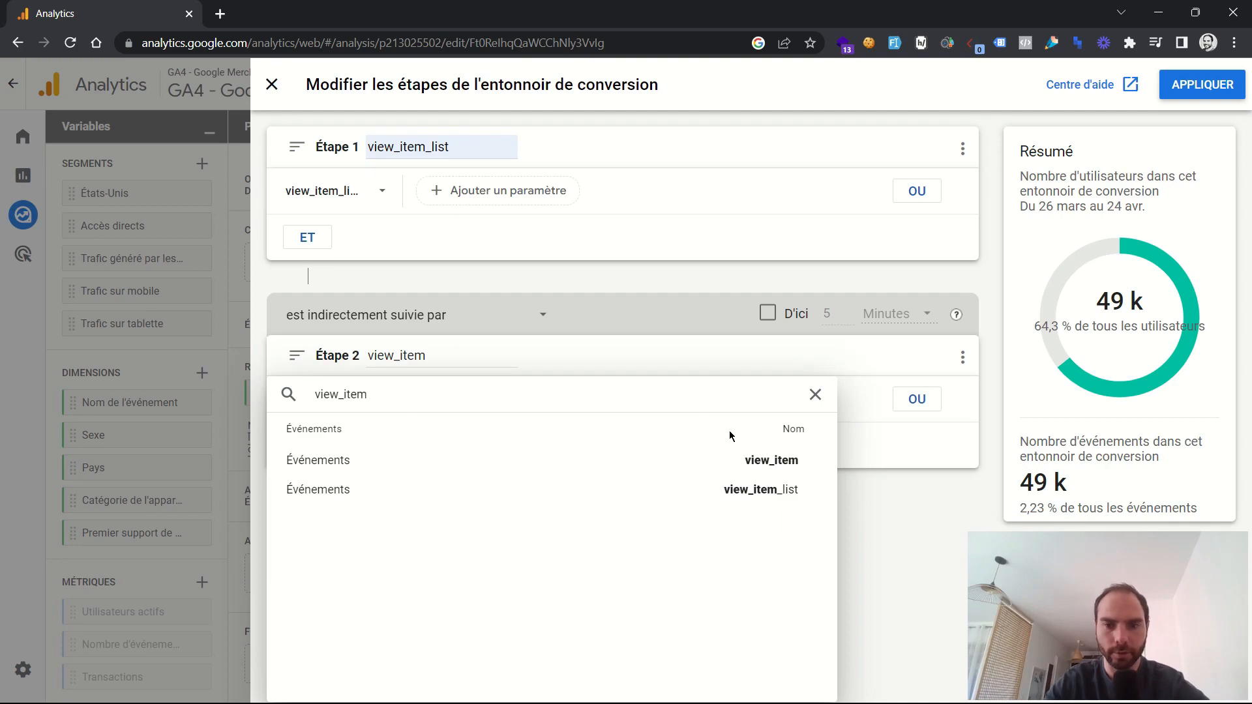
pyautogui.click(789, 461)
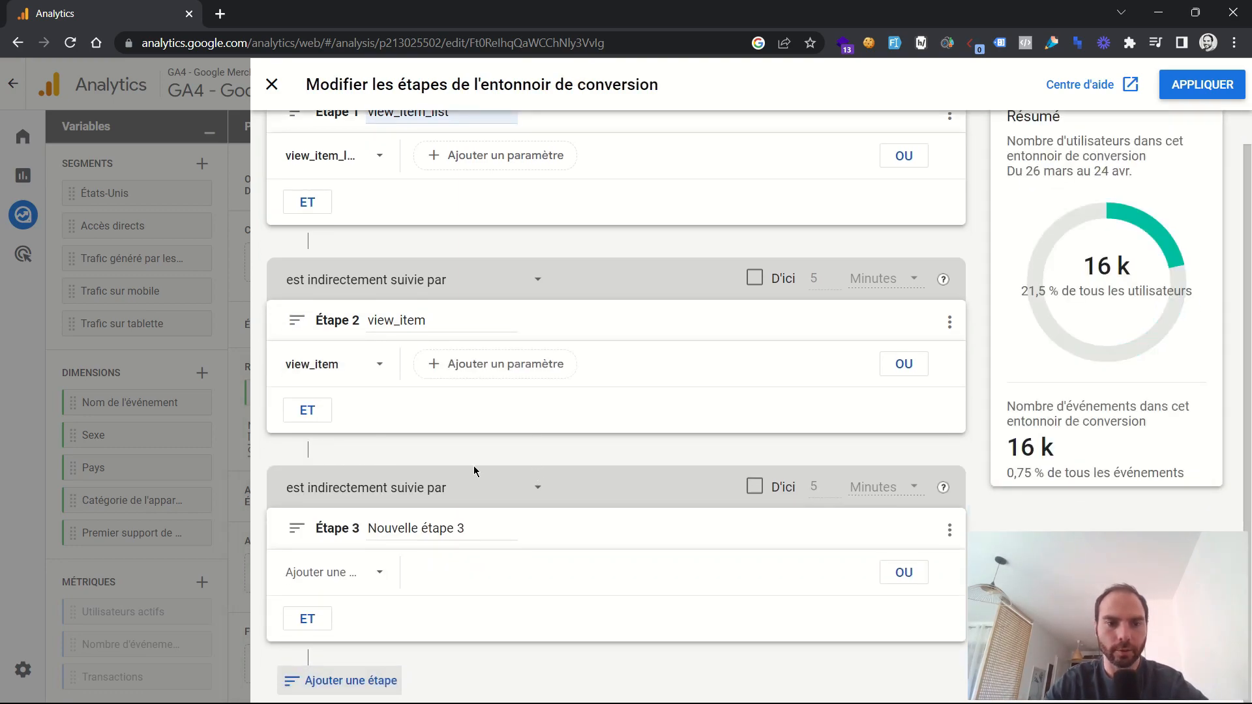
# - Name the third funnel step begin_checkout and set the begin_checkout event as its condition
pyautogui.click(395, 526)
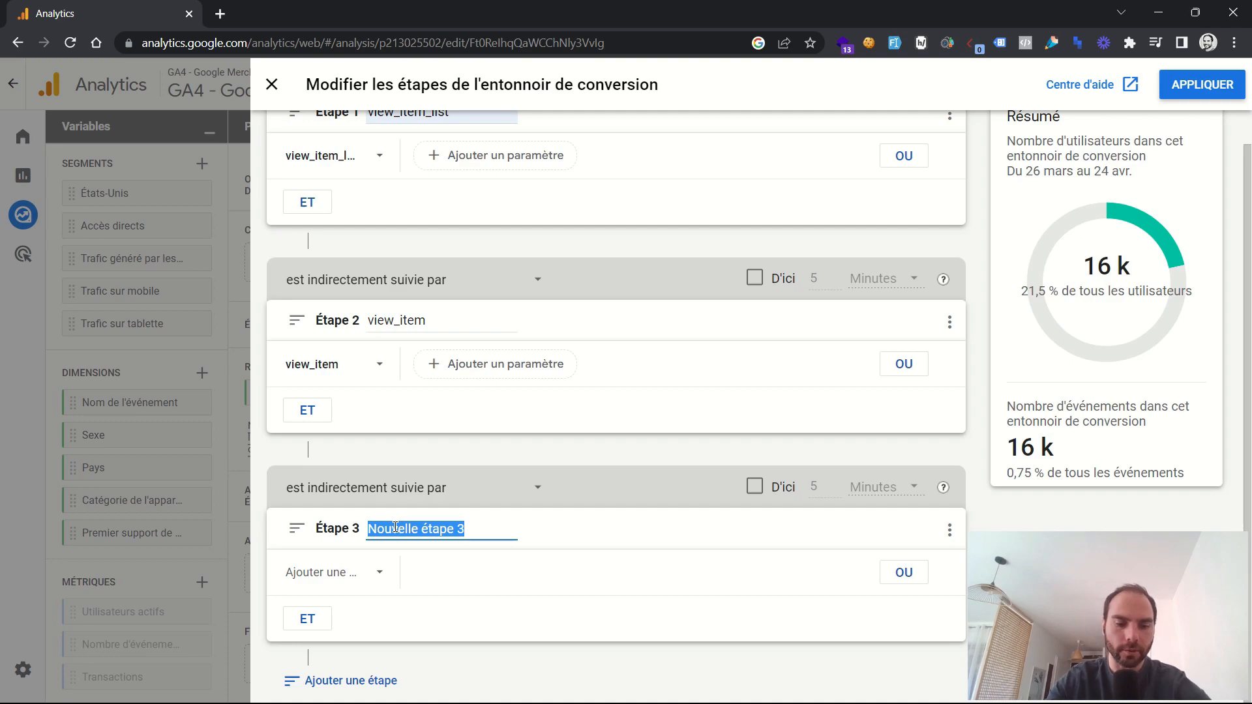
pyautogui.write('begin_che')
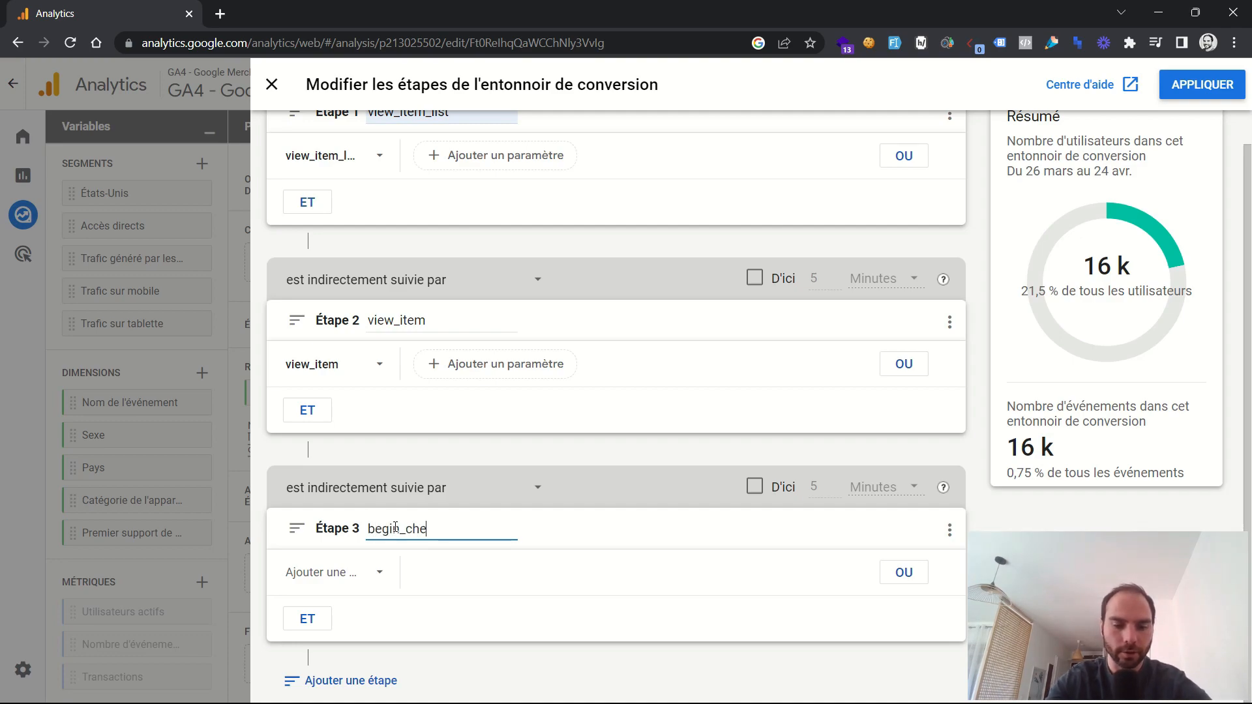
pyautogui.write('ckout')
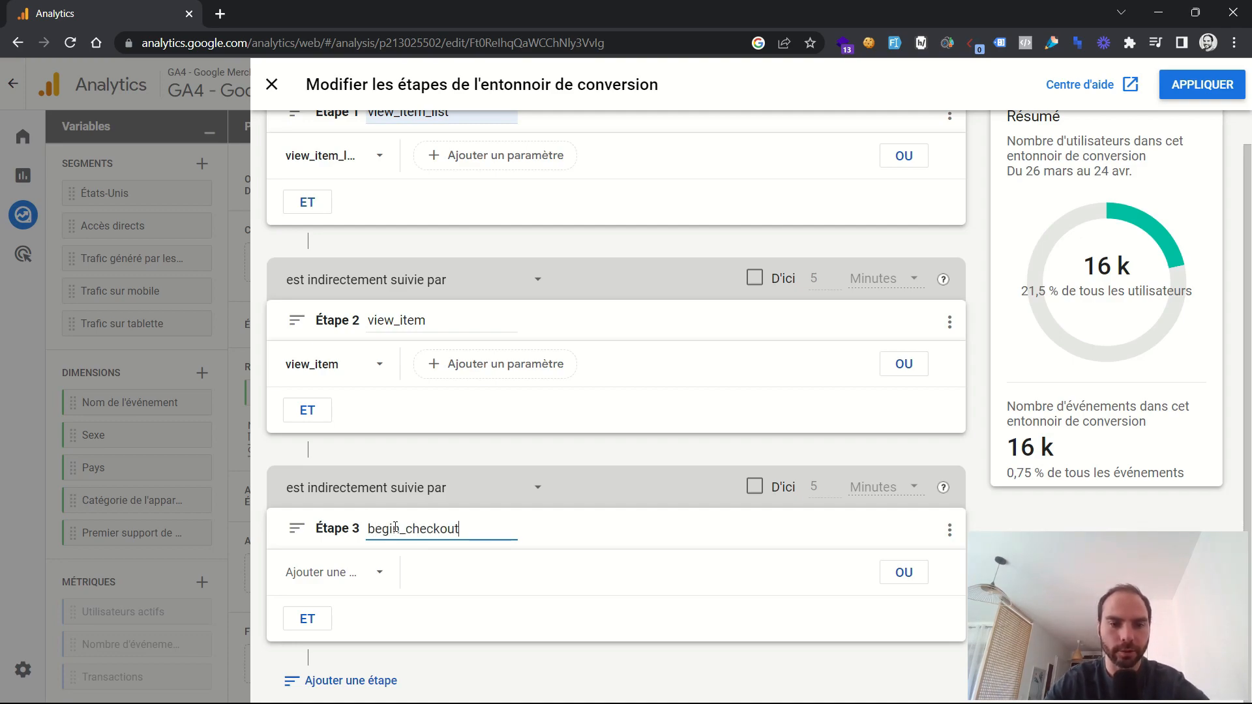
pyautogui.click(355, 575)
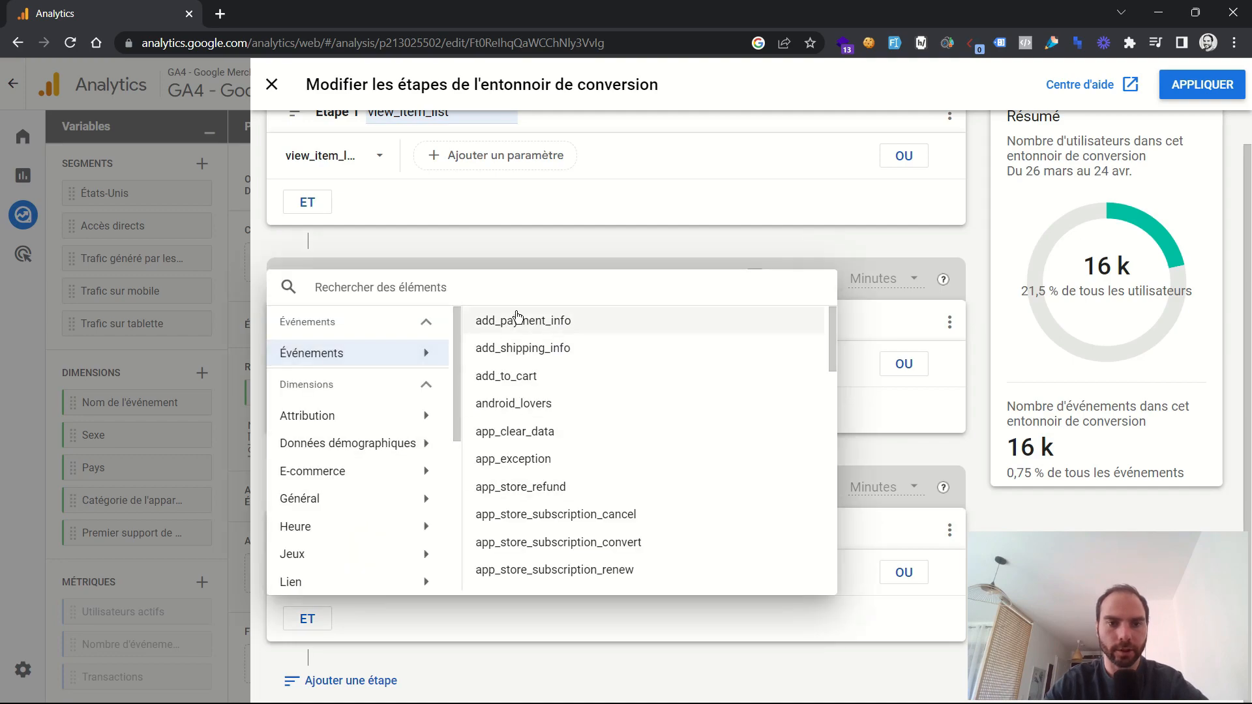
pyautogui.write('begin')
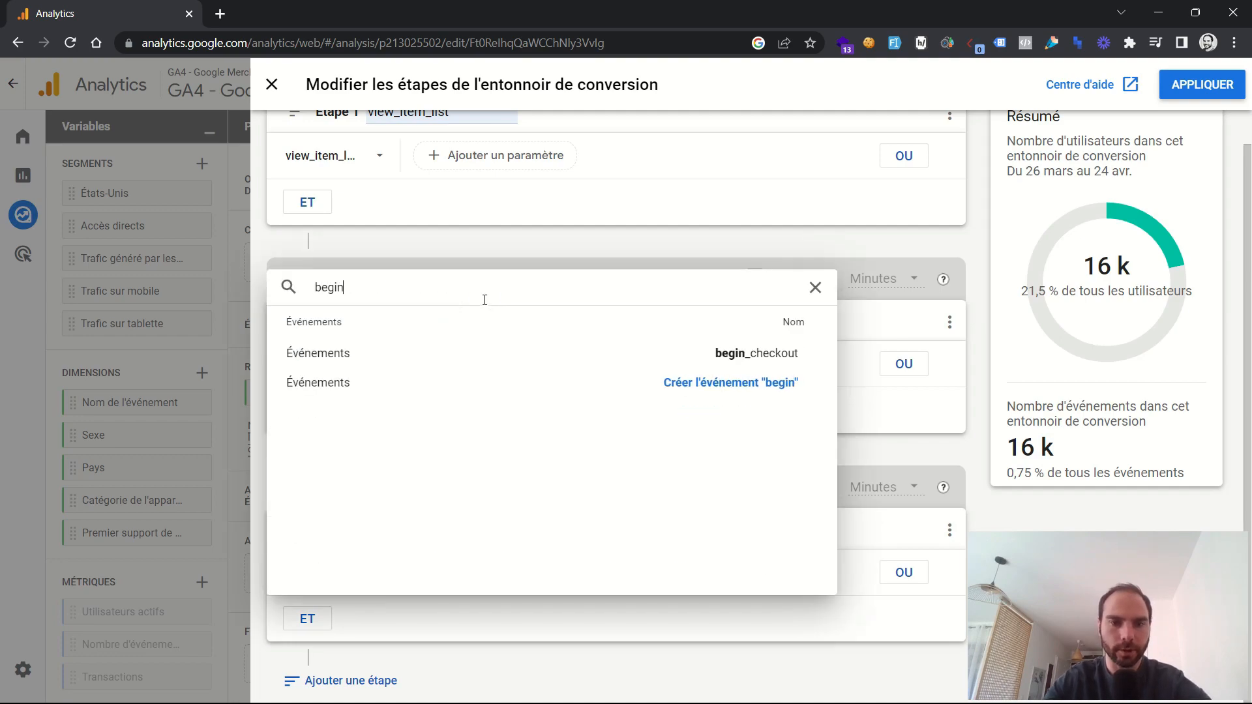
pyautogui.click(779, 354)
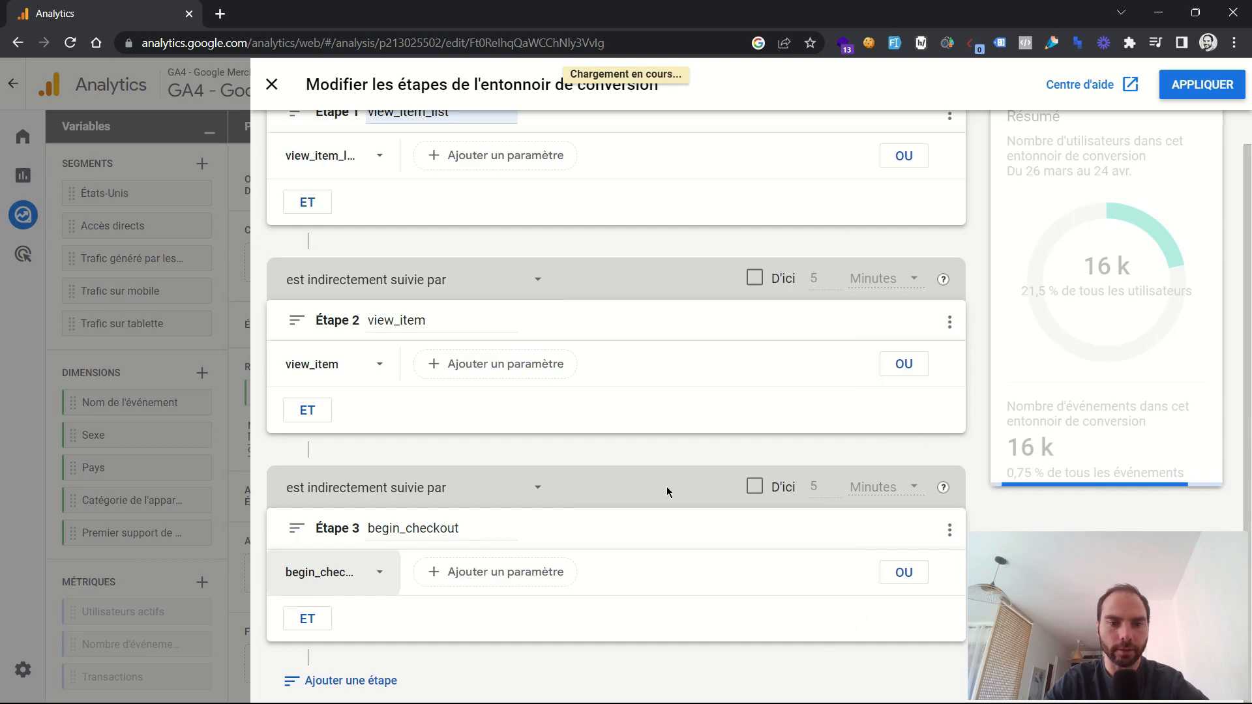
# - Add a fourth funnel step named purchase with the purchase event as its condition, and apply the funnel steps
pyautogui.click(336, 680)
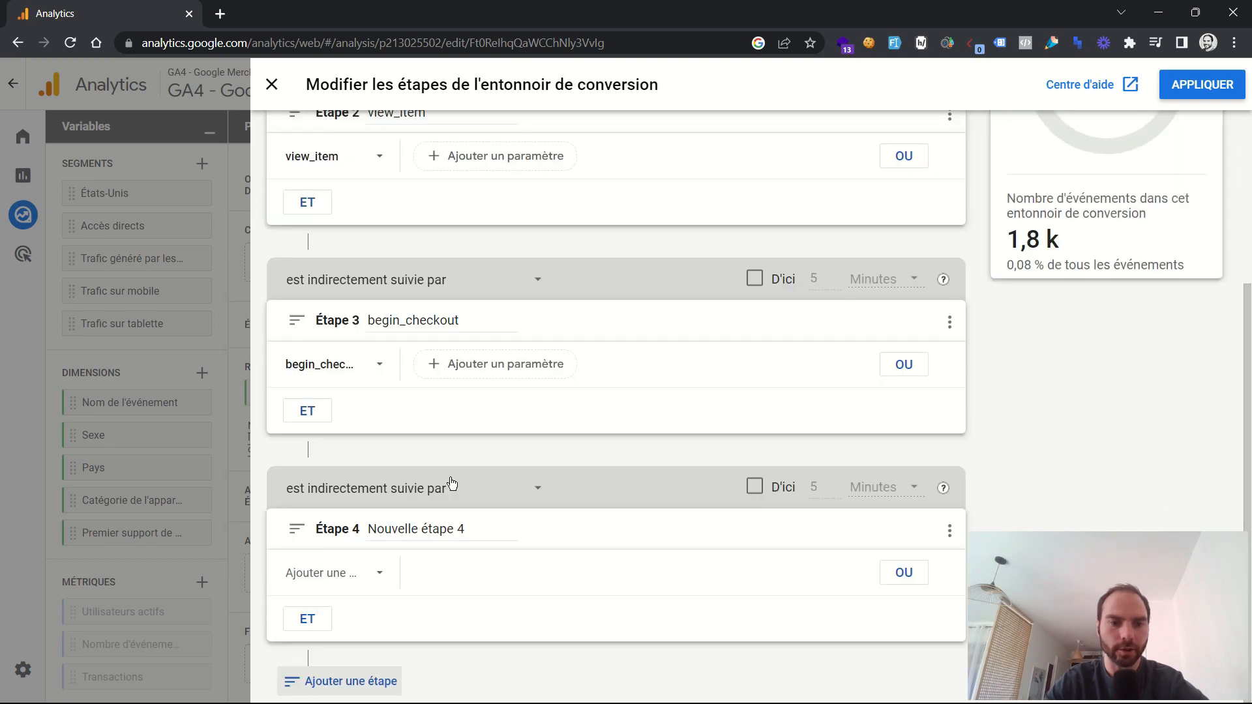
pyautogui.click(425, 529)
pyautogui.hotkey('ctrl', 'a')
pyautogui.write('pur')
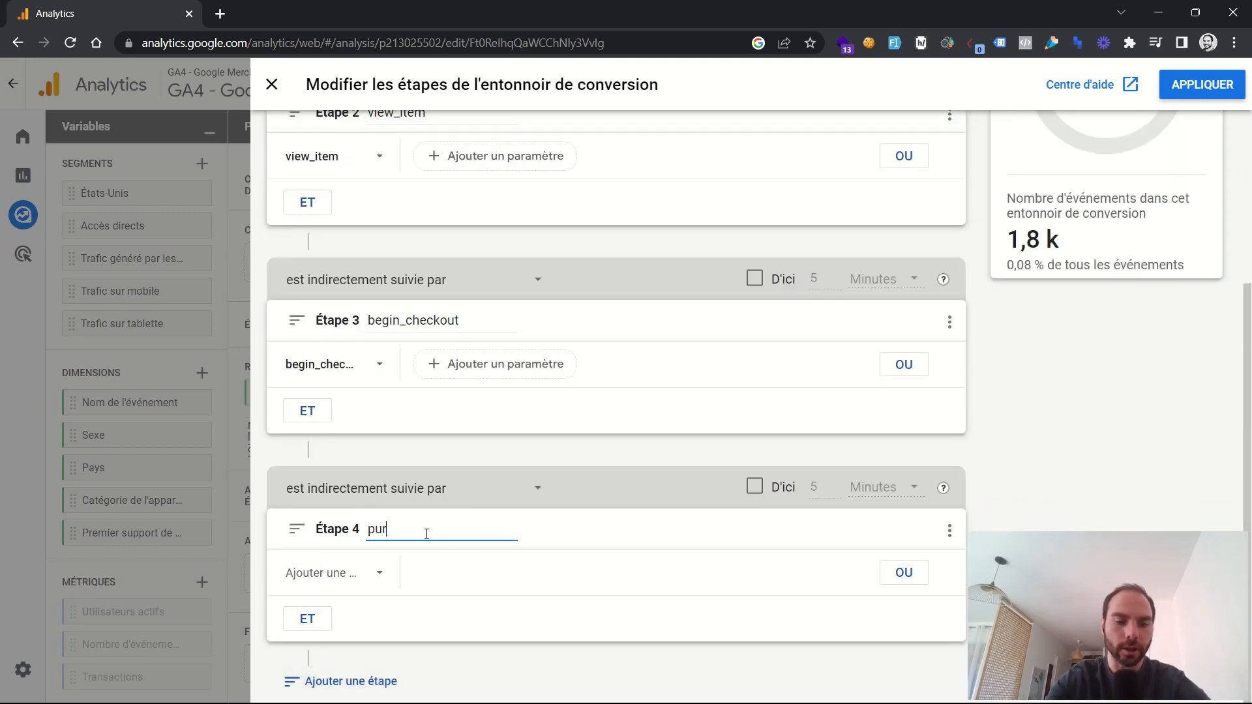
pyautogui.write('chase')
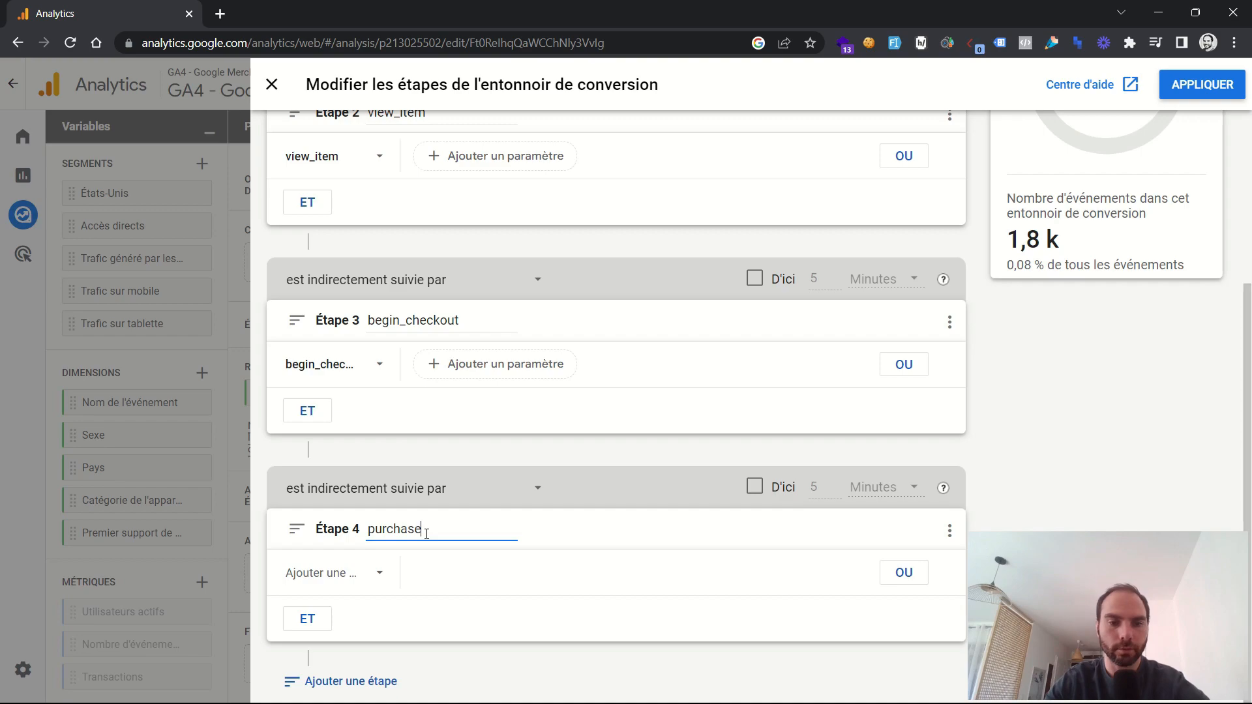
pyautogui.click(363, 573)
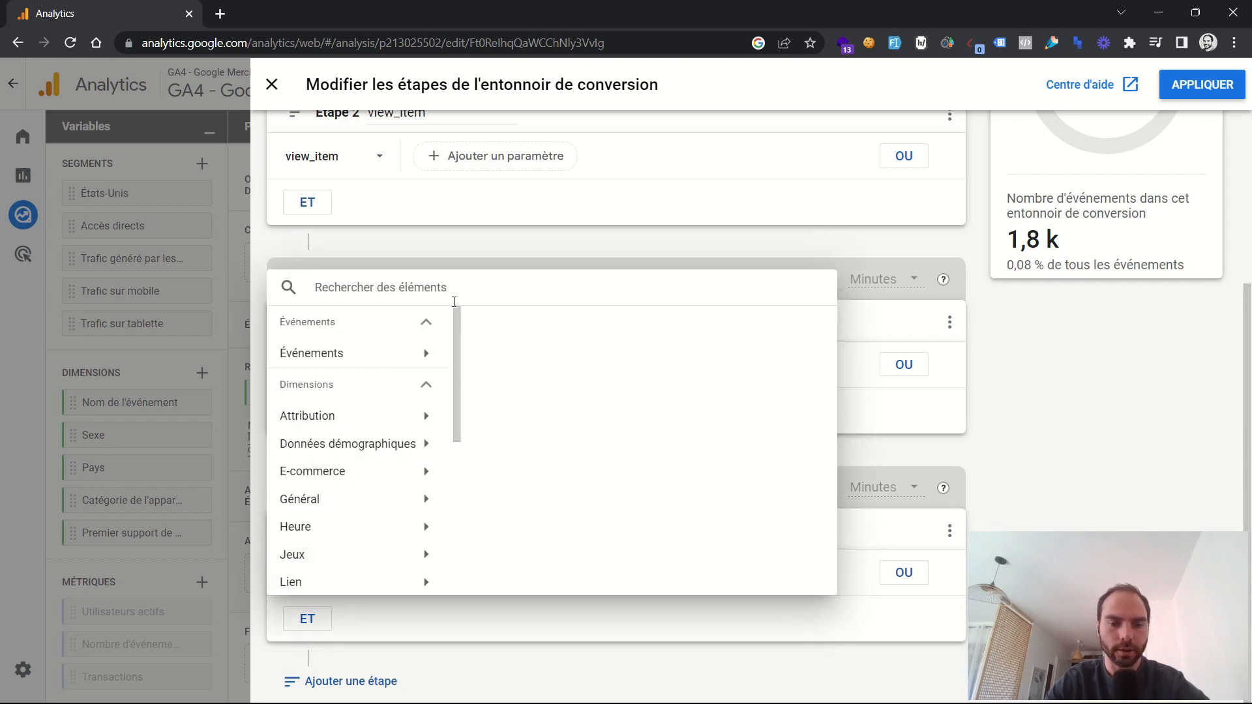
pyautogui.write('purchase')
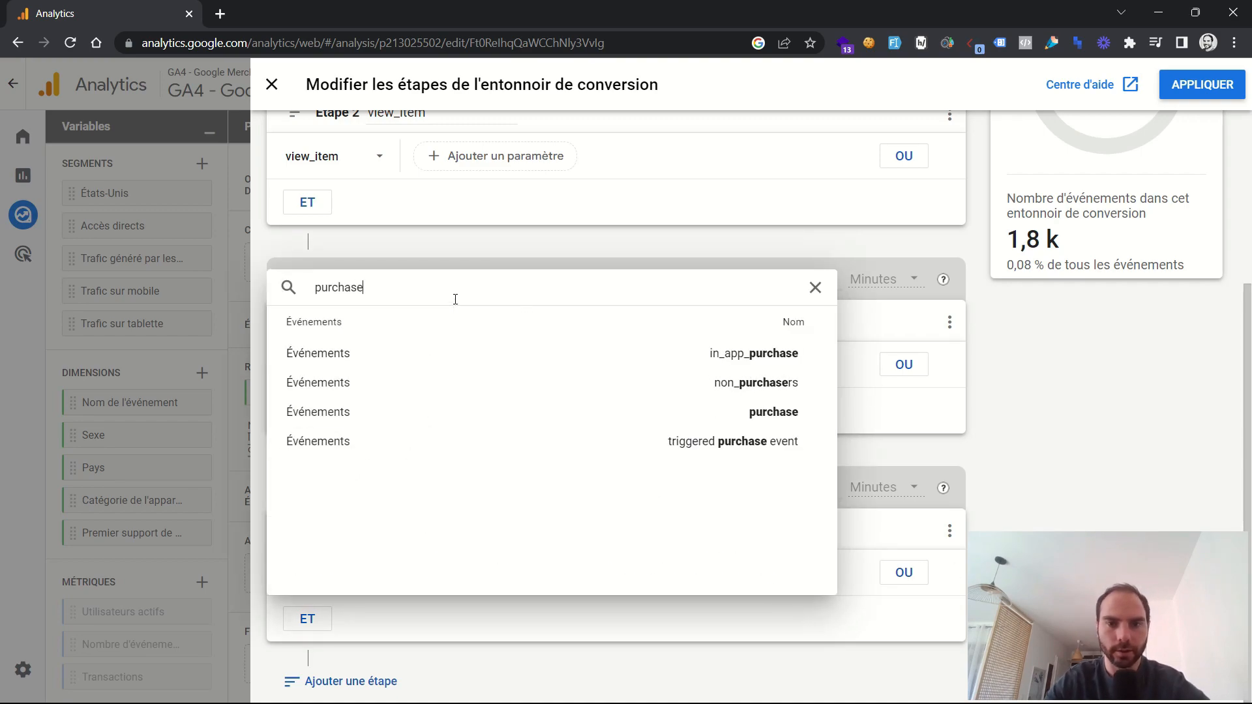
pyautogui.click(754, 412)
pyautogui.scroll(3, 1084, 267)
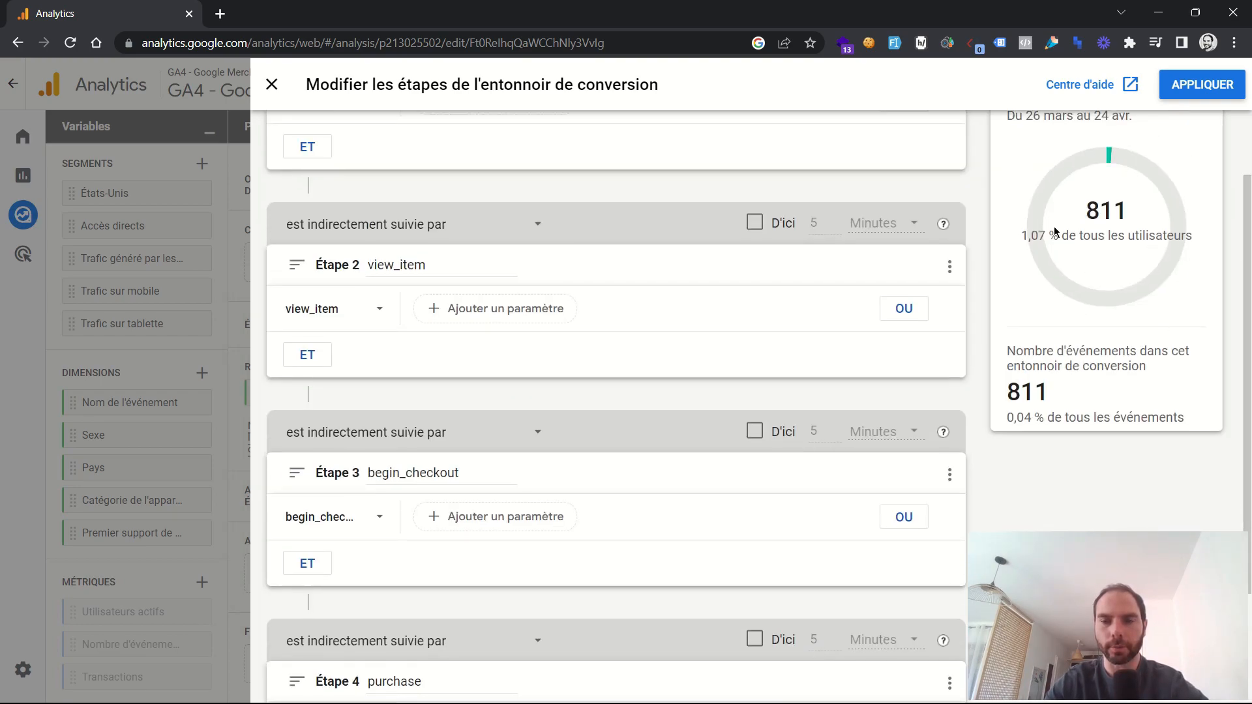
pyautogui.click(1204, 93)
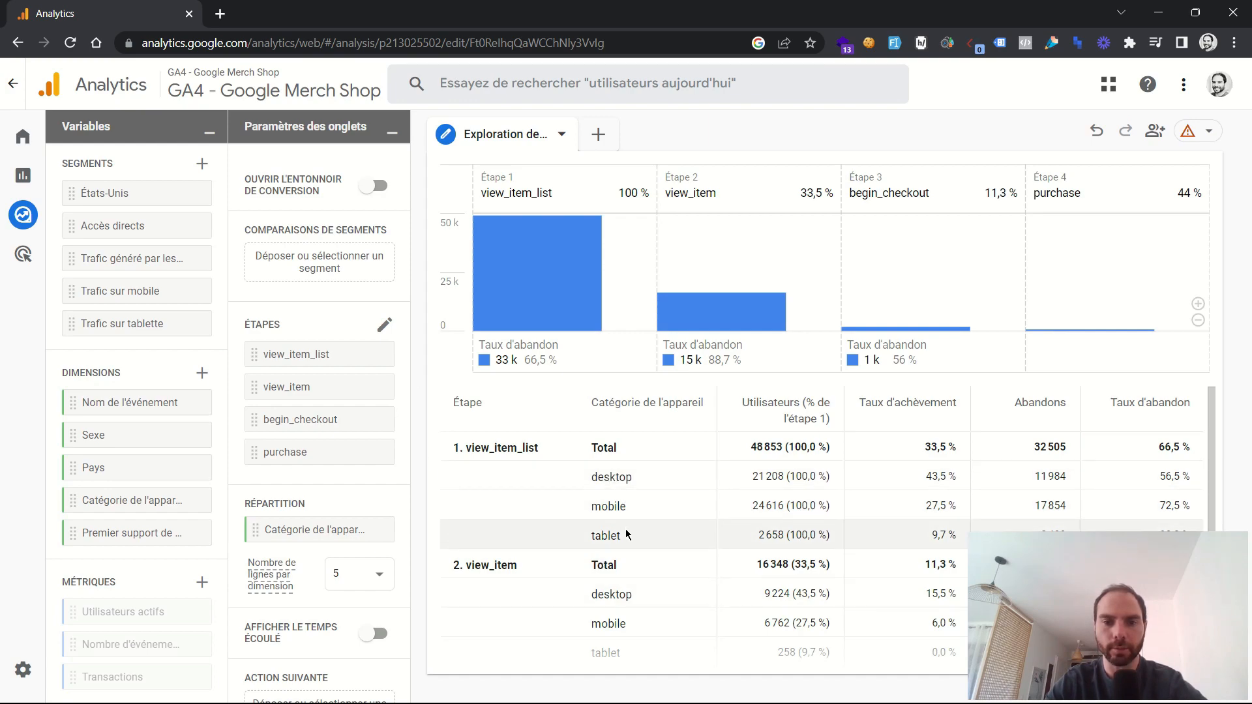
# - Remove the device category breakdown and enlarge the funnel chart's vertical scale to compare the smaller steps
pyautogui.click(372, 531)
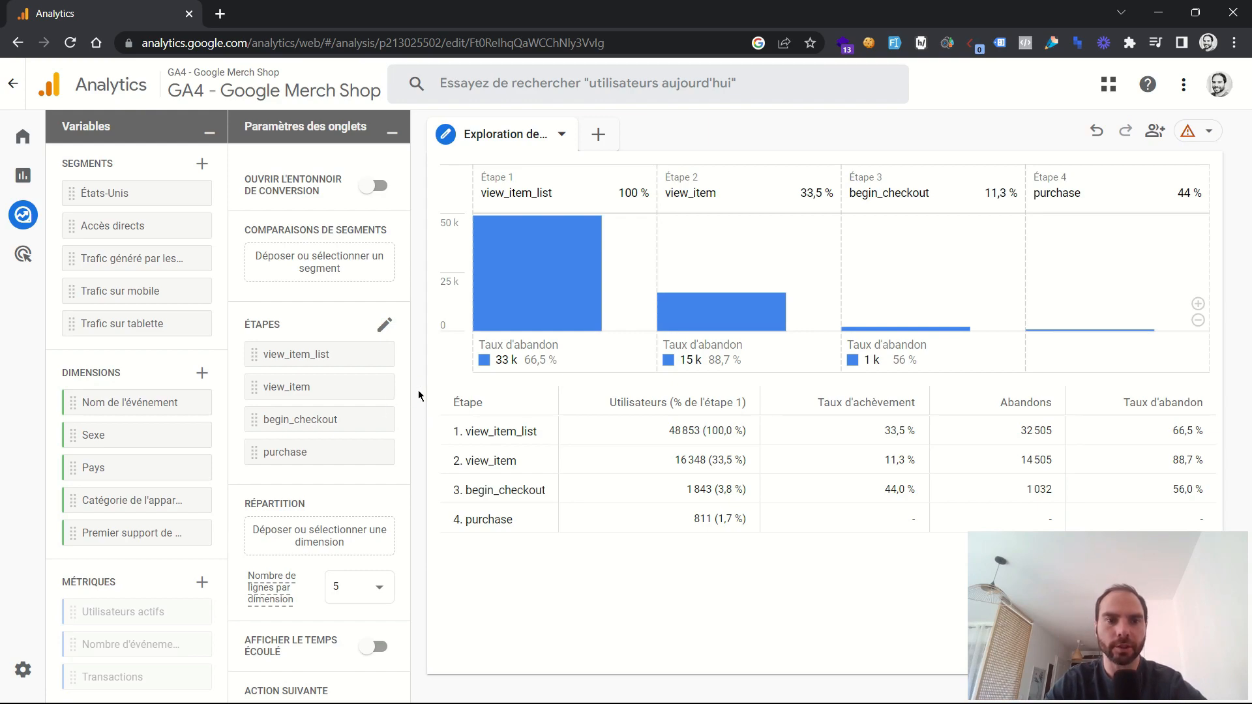
pyautogui.scroll(3, 349, 324)
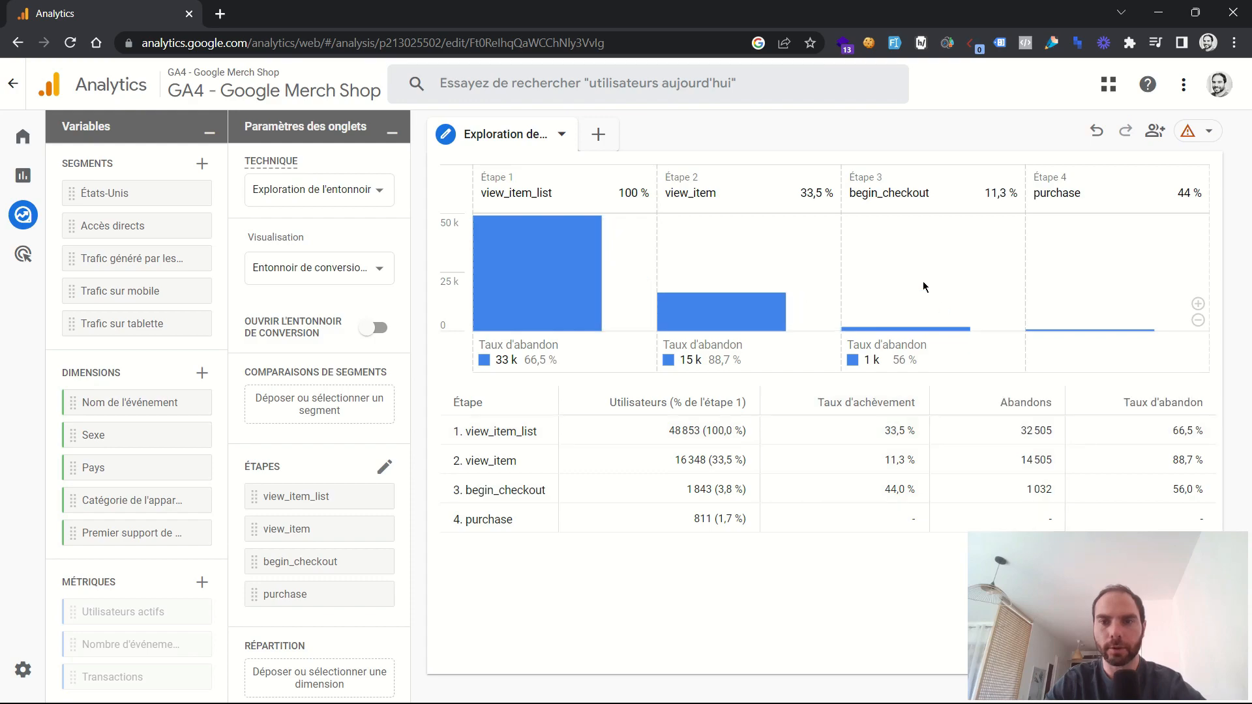
pyautogui.scroll(2, 914, 267)
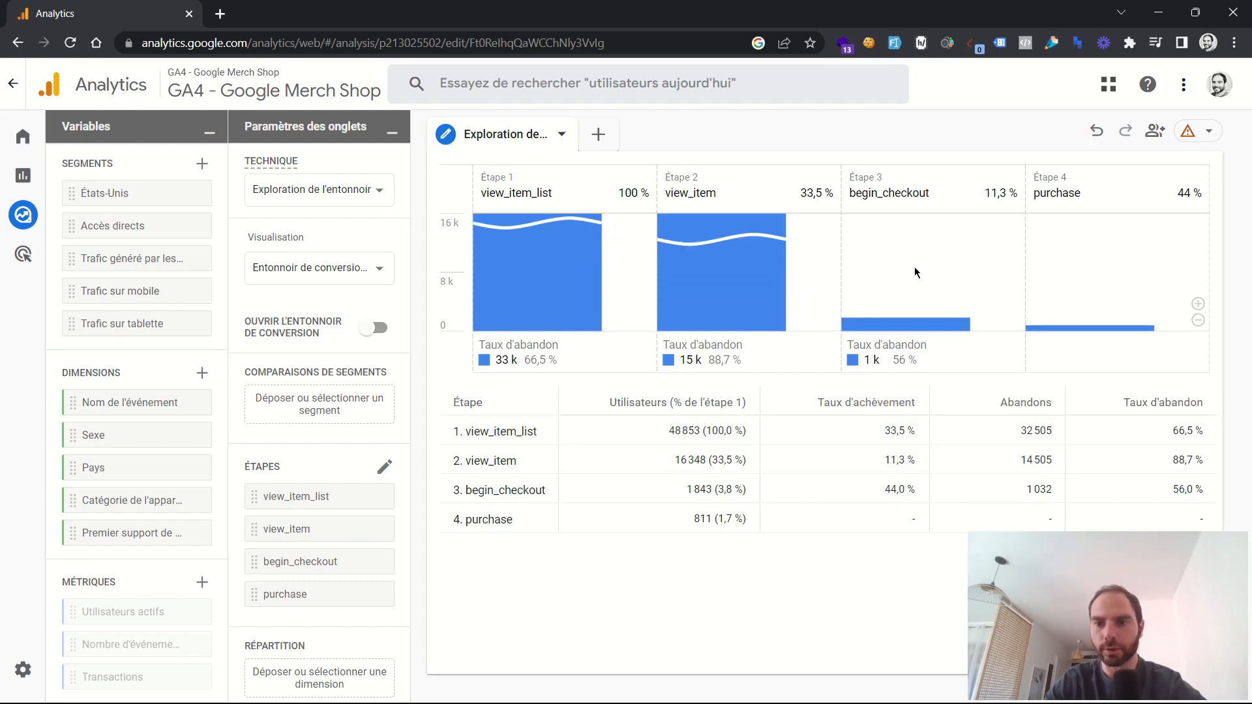
pyautogui.scroll(2, 922, 315)
pyautogui.scroll(2, 929, 320)
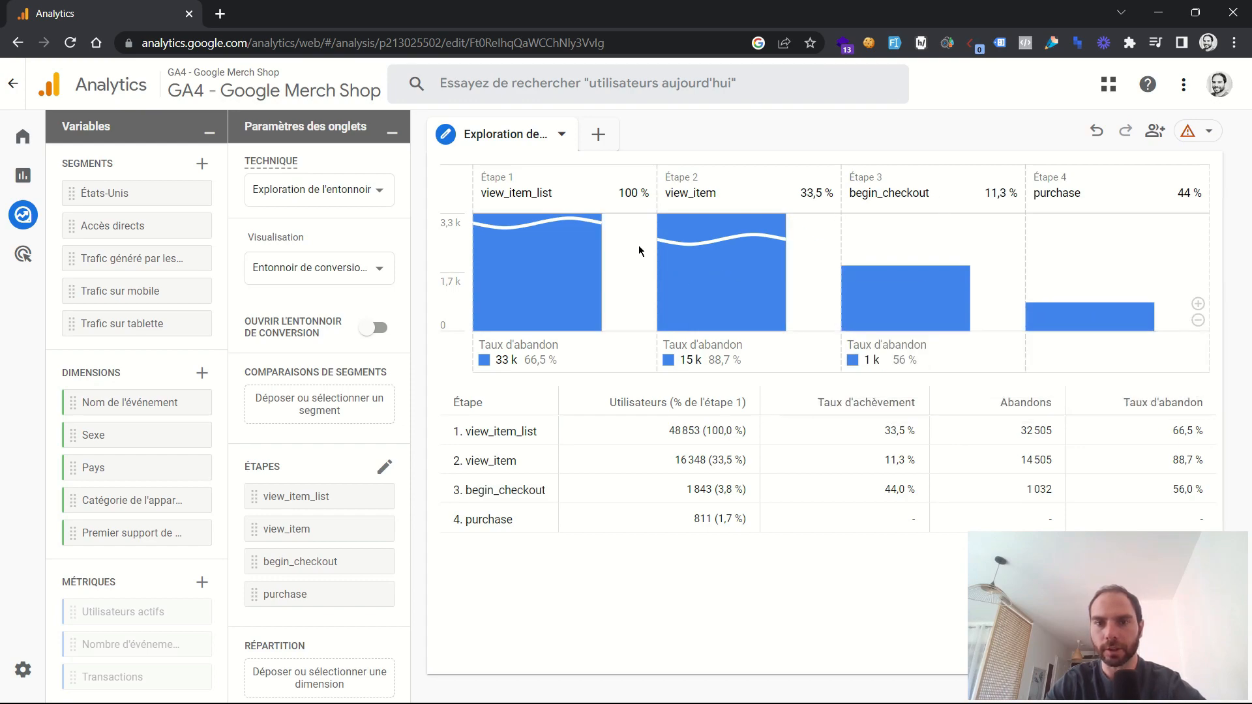
pyautogui.moveTo(779, 238)
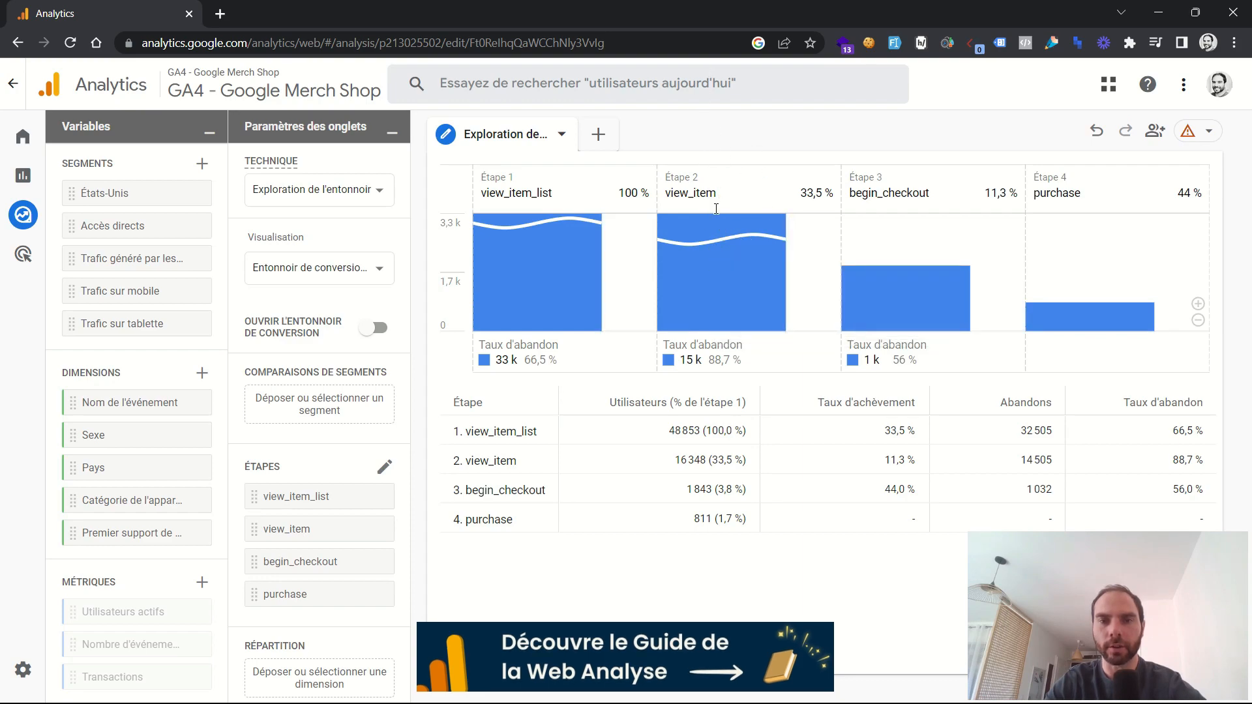
pyautogui.moveTo(718, 241)
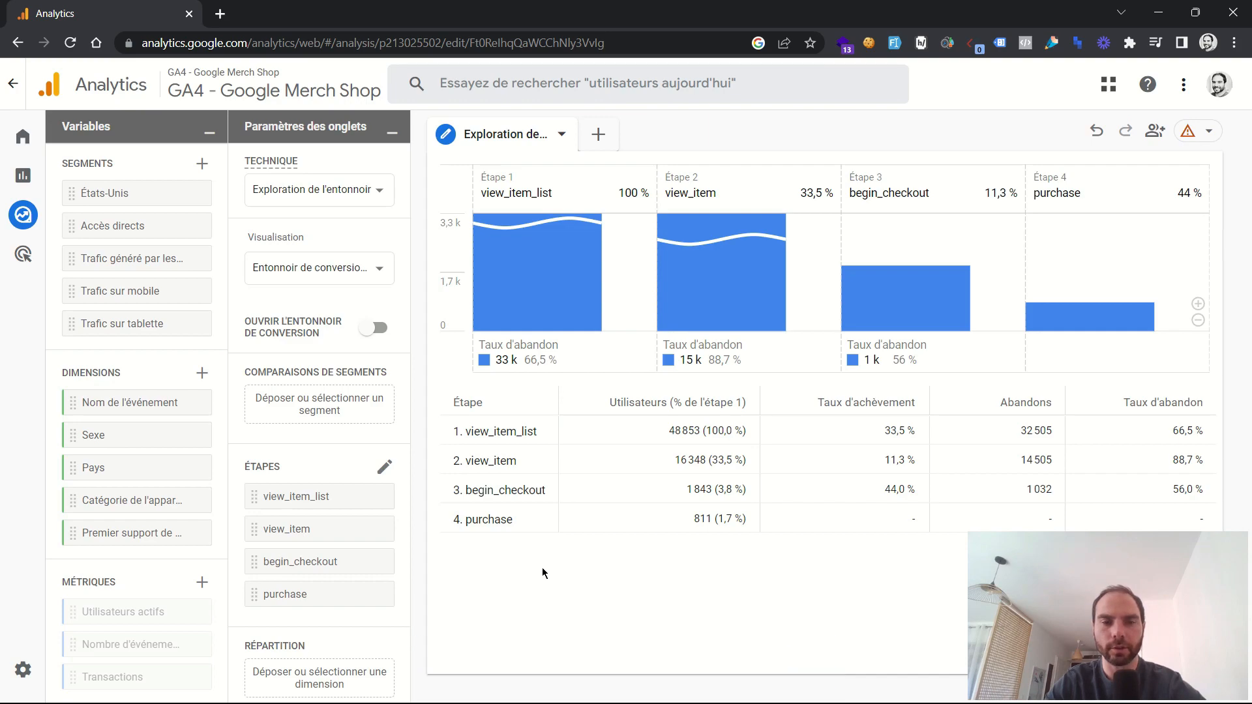
# - Look at the segment creation options for view_item_list users and for that step's abandonments, without saving a segment
pyautogui.moveTo(534, 261)
pyautogui.click(507, 248)
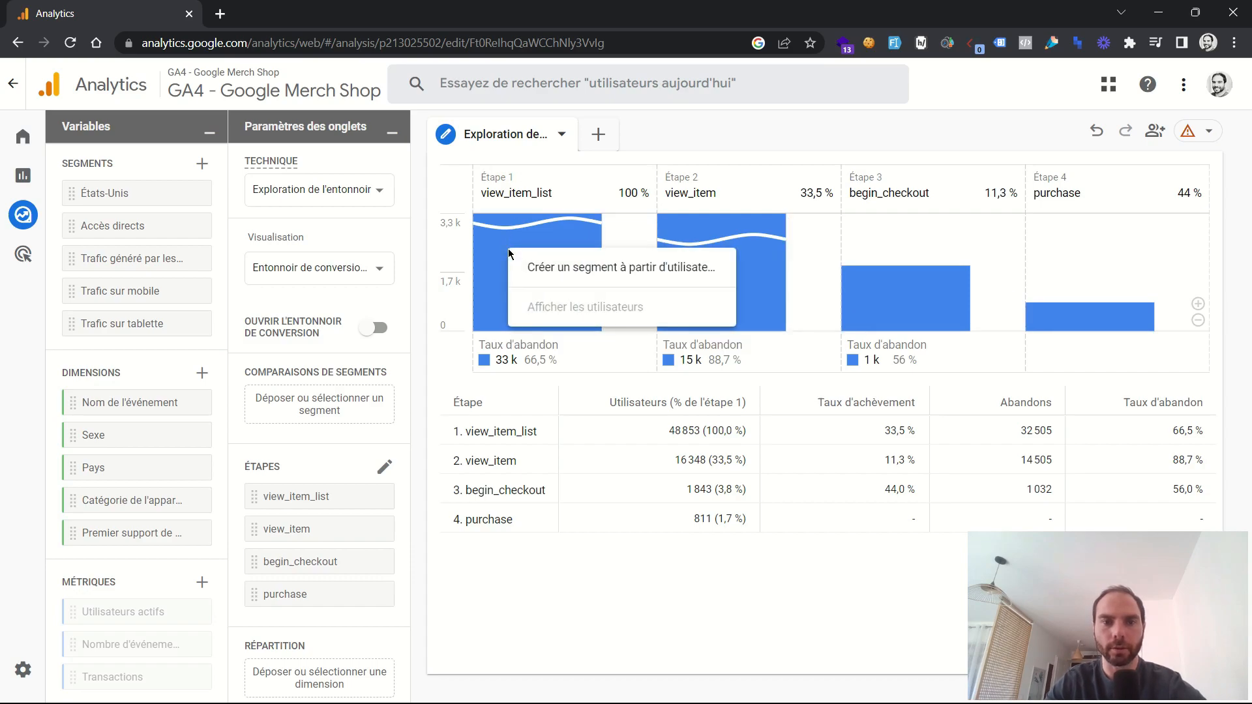
pyautogui.click(551, 270)
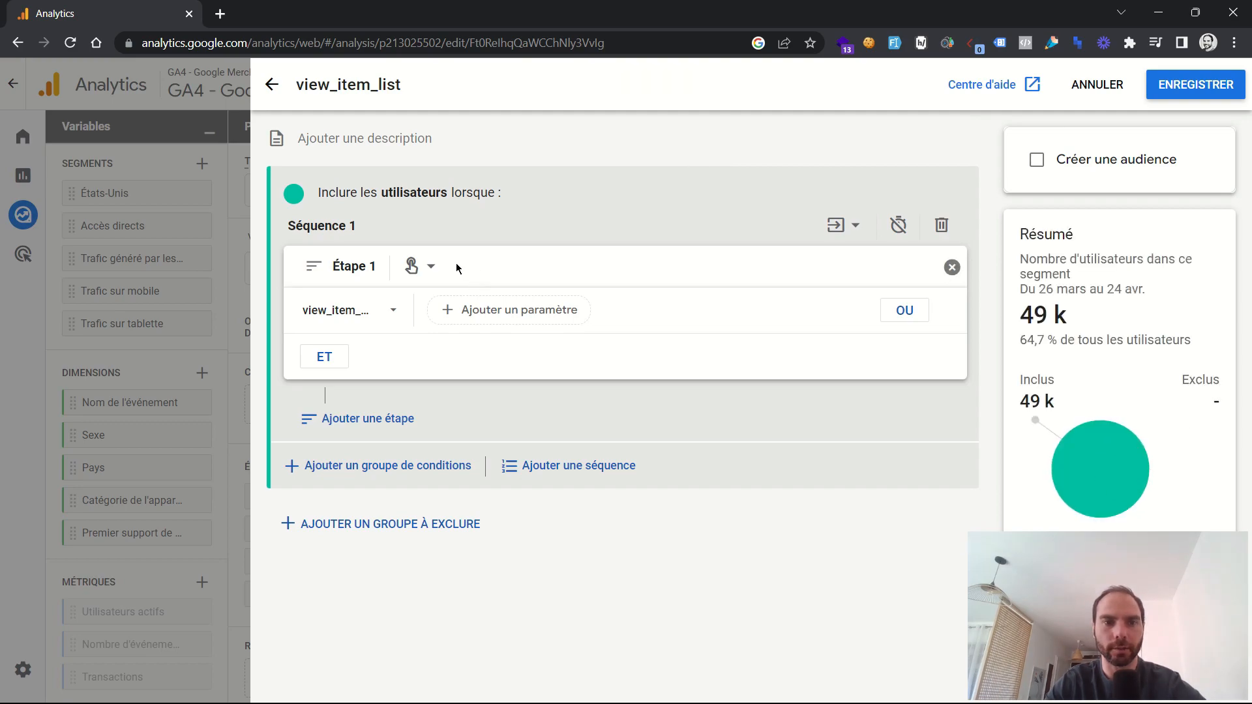
pyautogui.click(437, 264)
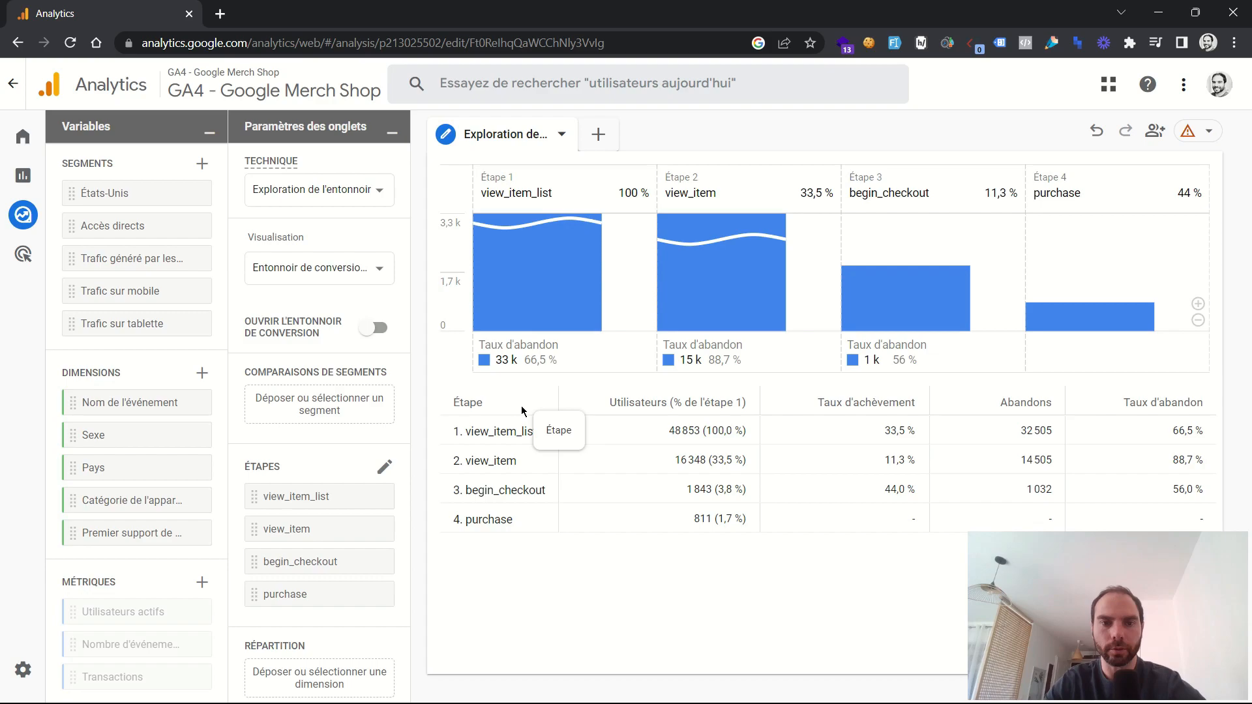
pyautogui.click(484, 362)
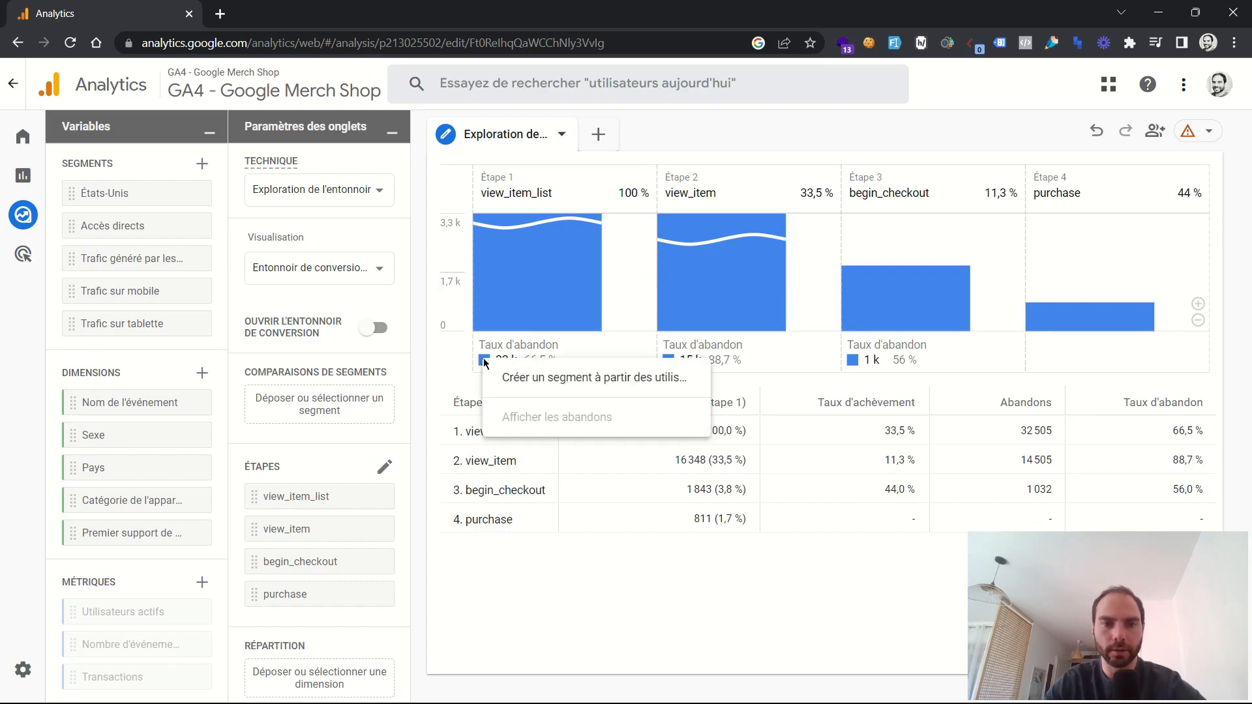
pyautogui.click(561, 379)
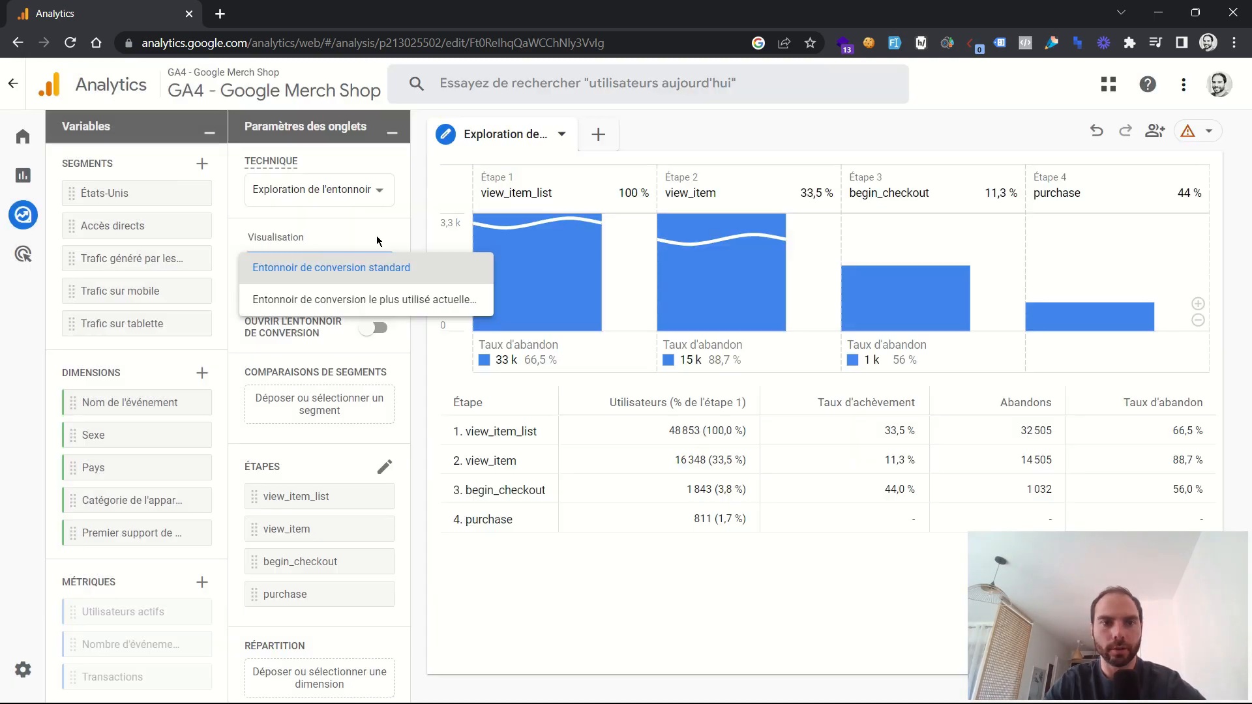
# - Switch the visualization from the standard funnel to Entonnoir de conversion le plus utilisé actuellement
pyautogui.click(377, 241)
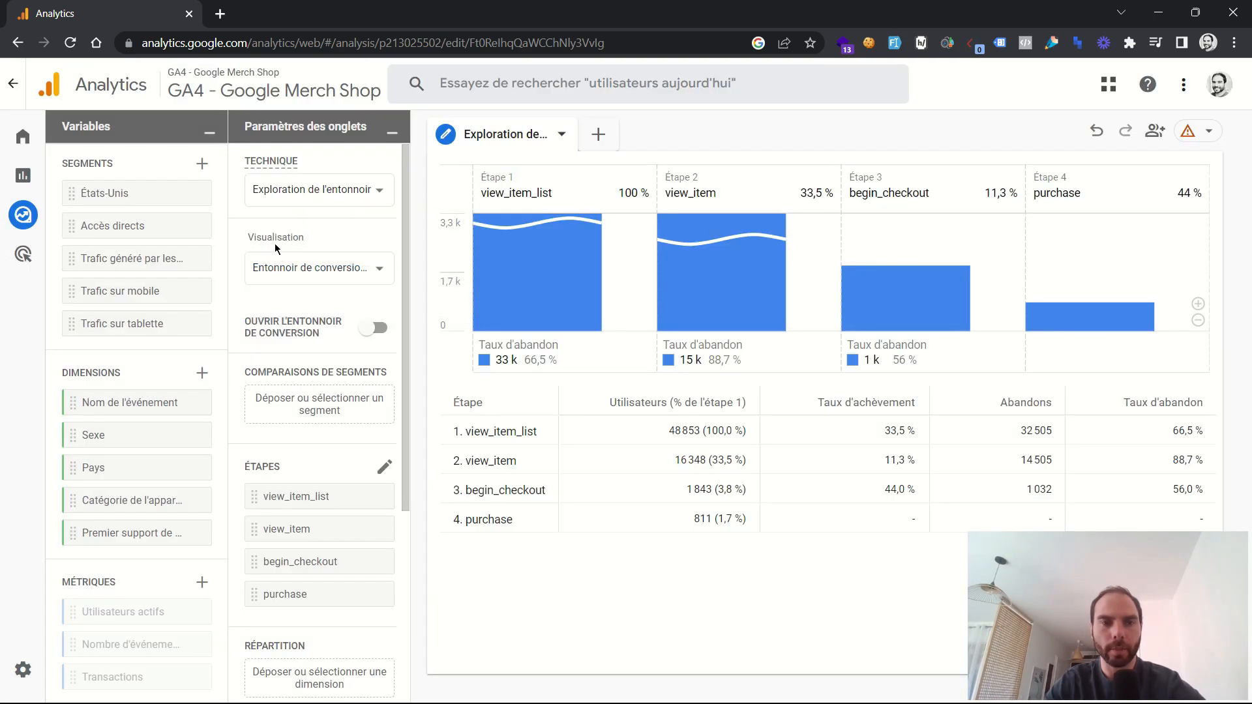
pyautogui.click(350, 278)
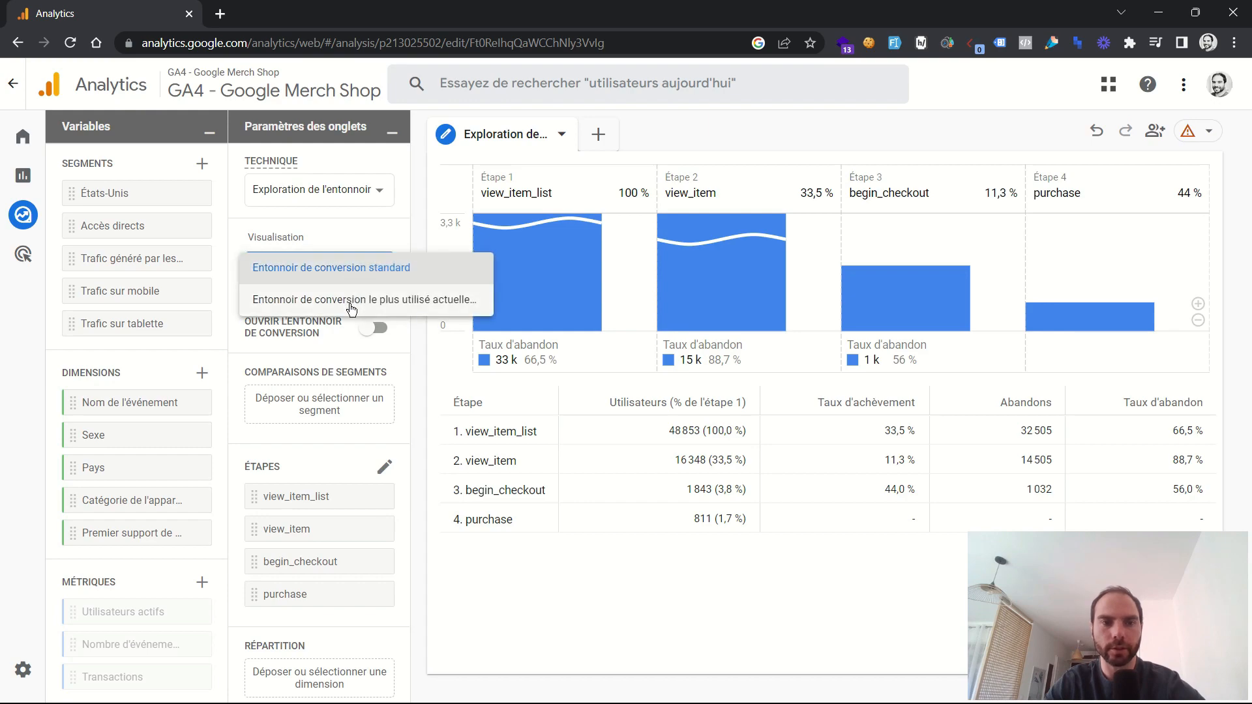
pyautogui.click(351, 304)
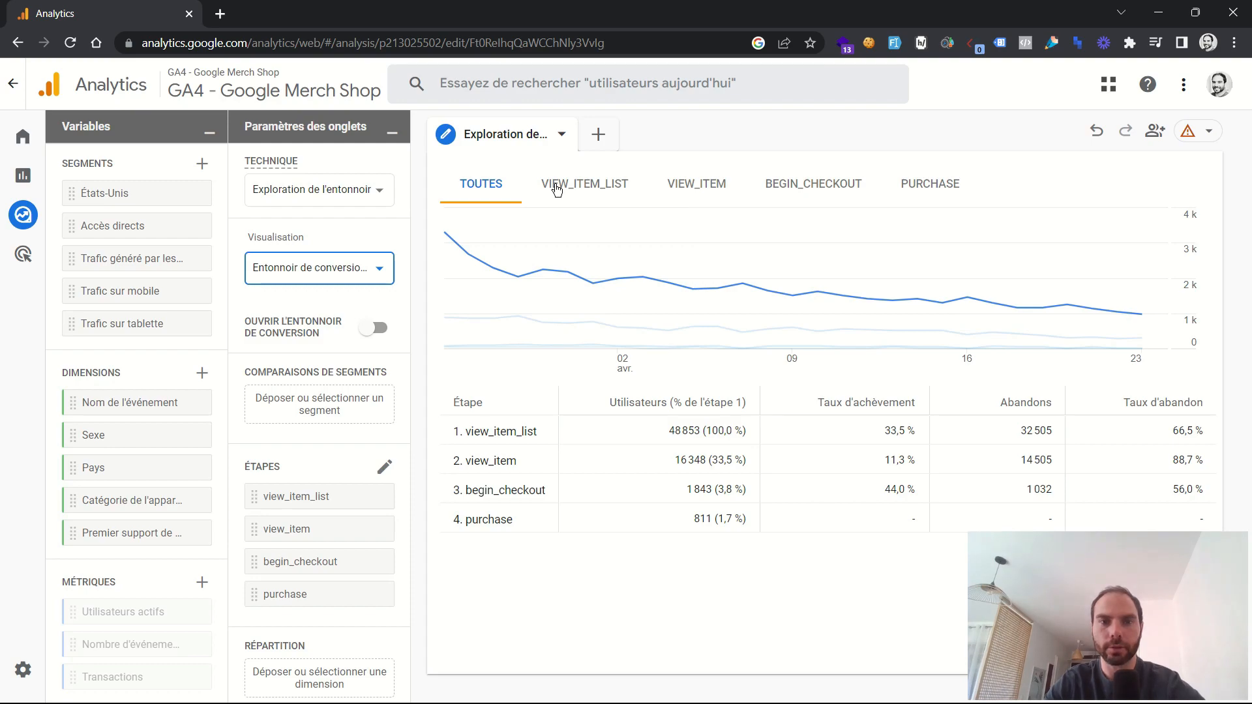
# - Examine the user trend over time for the view_item_list, view_item, begin_checkout and purchase steps, and for all steps together
pyautogui.click(591, 189)
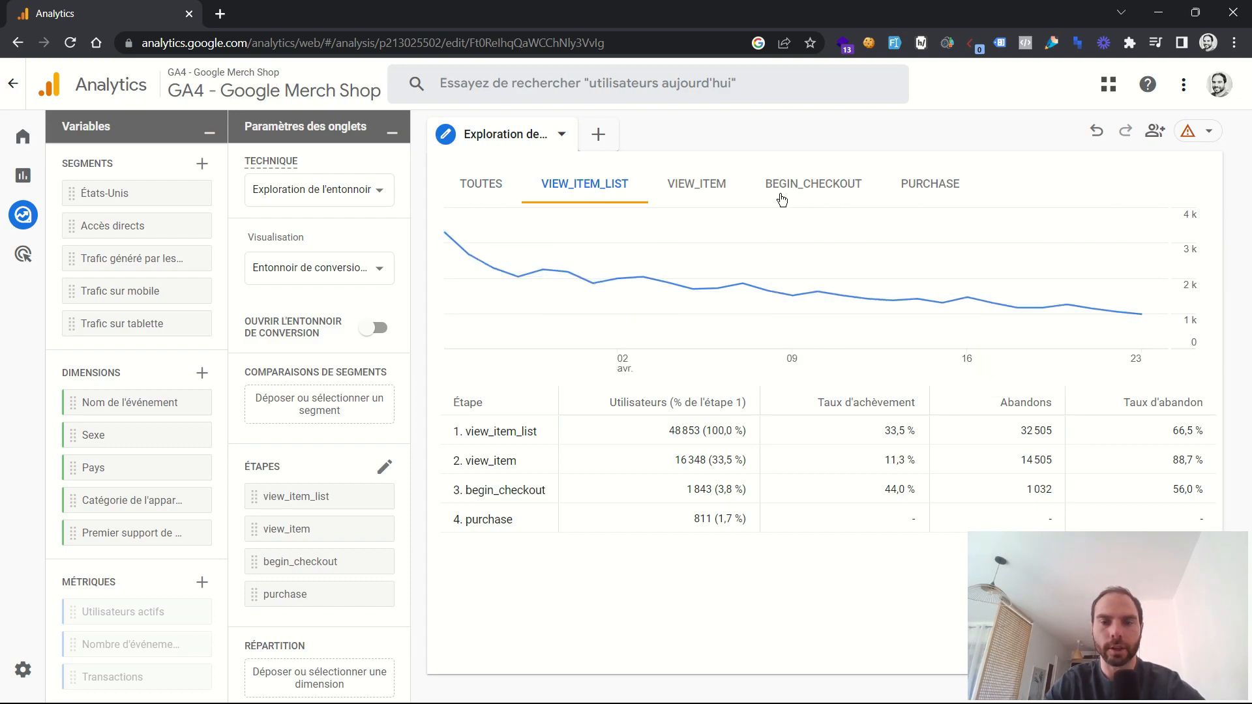
pyautogui.click(926, 184)
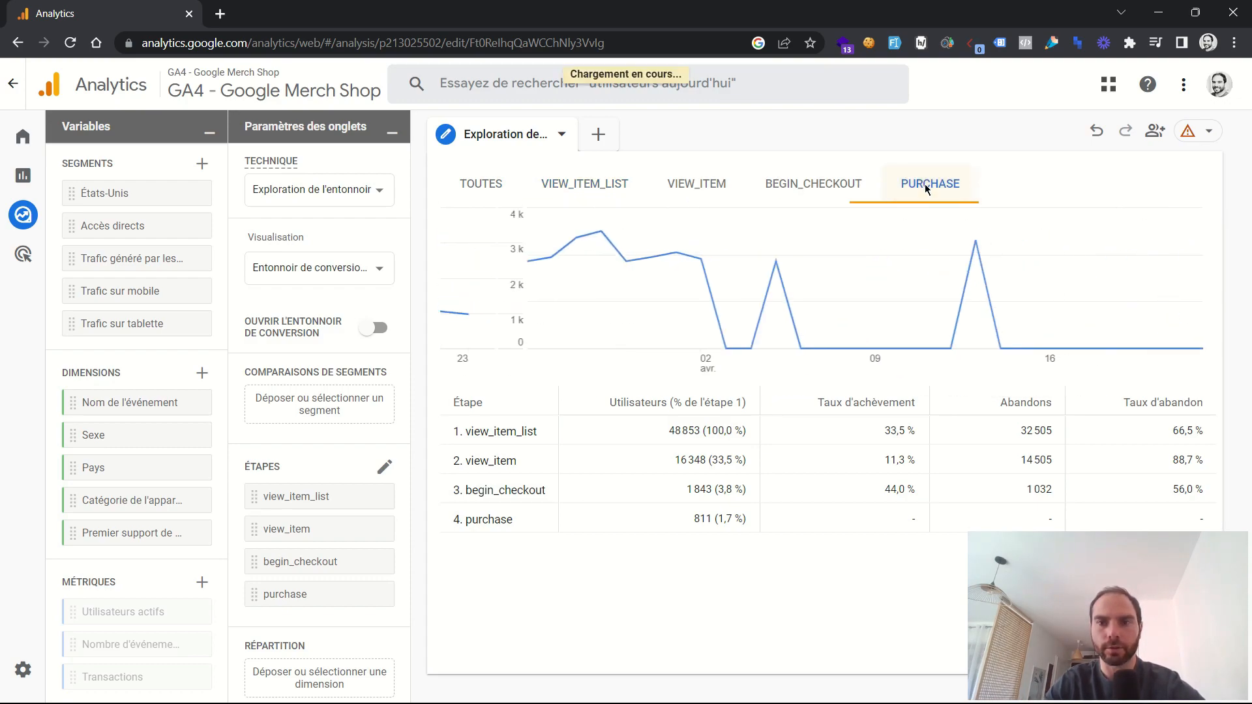
pyautogui.click(607, 189)
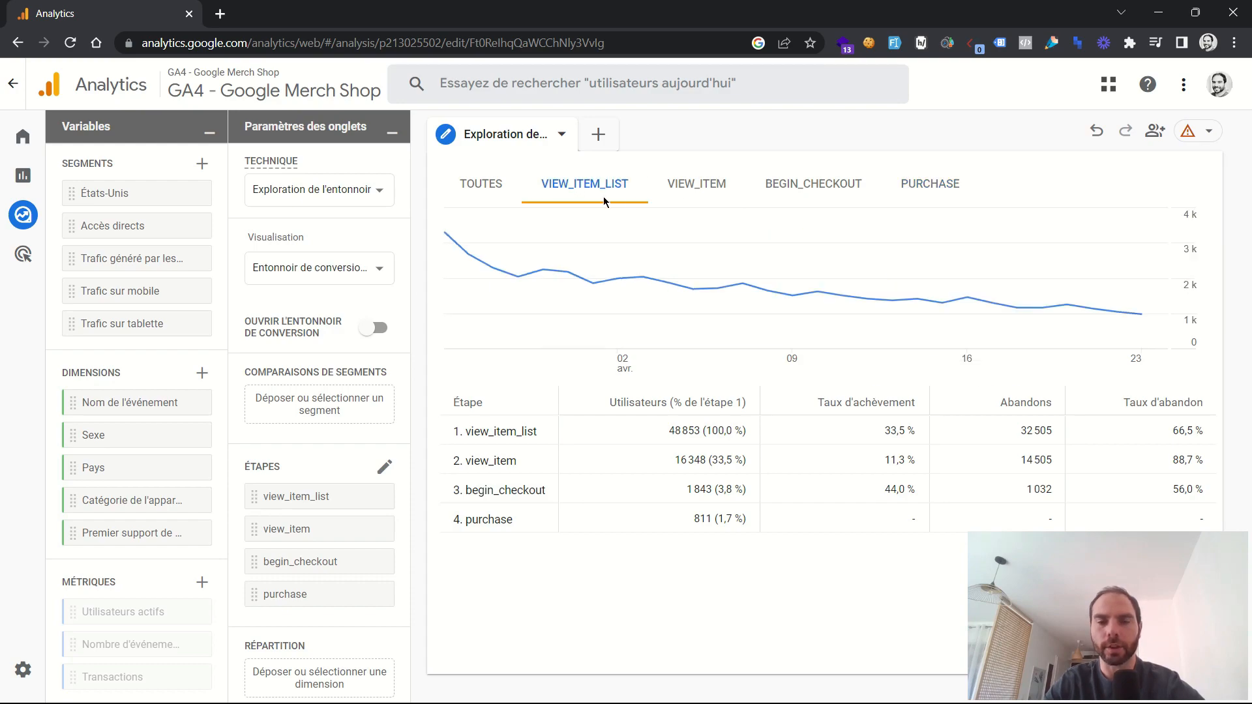
pyautogui.click(669, 184)
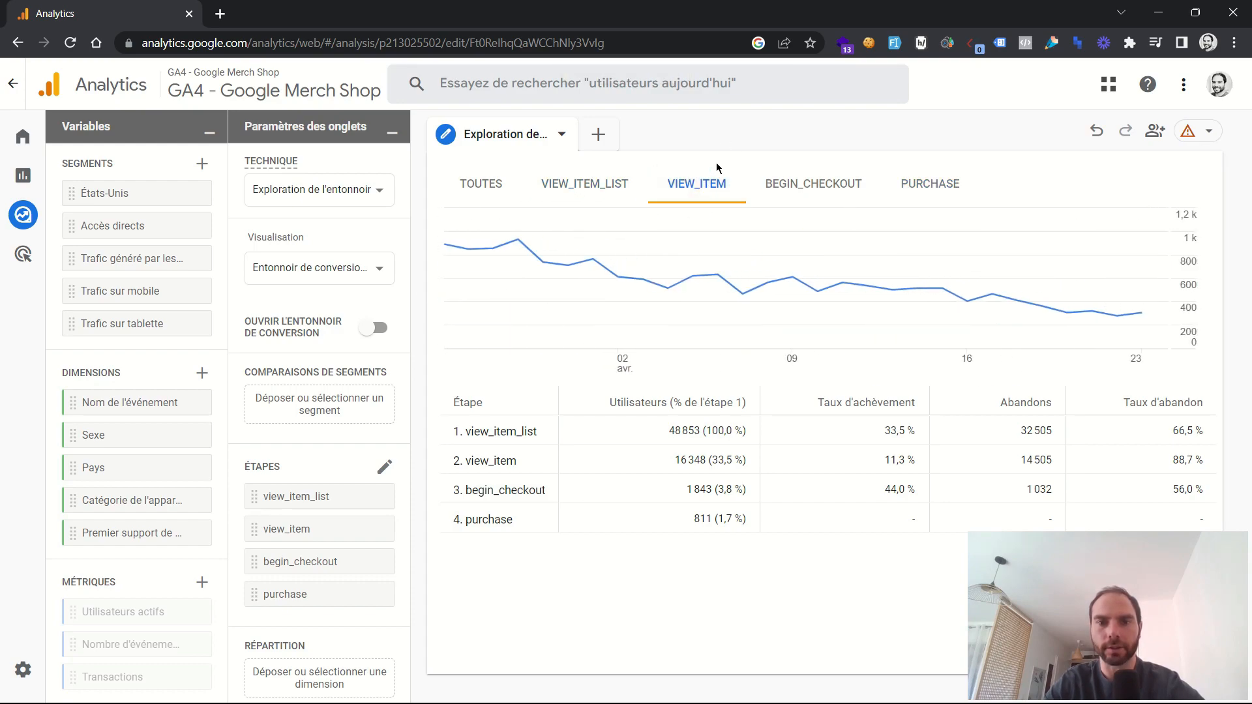
pyautogui.click(787, 186)
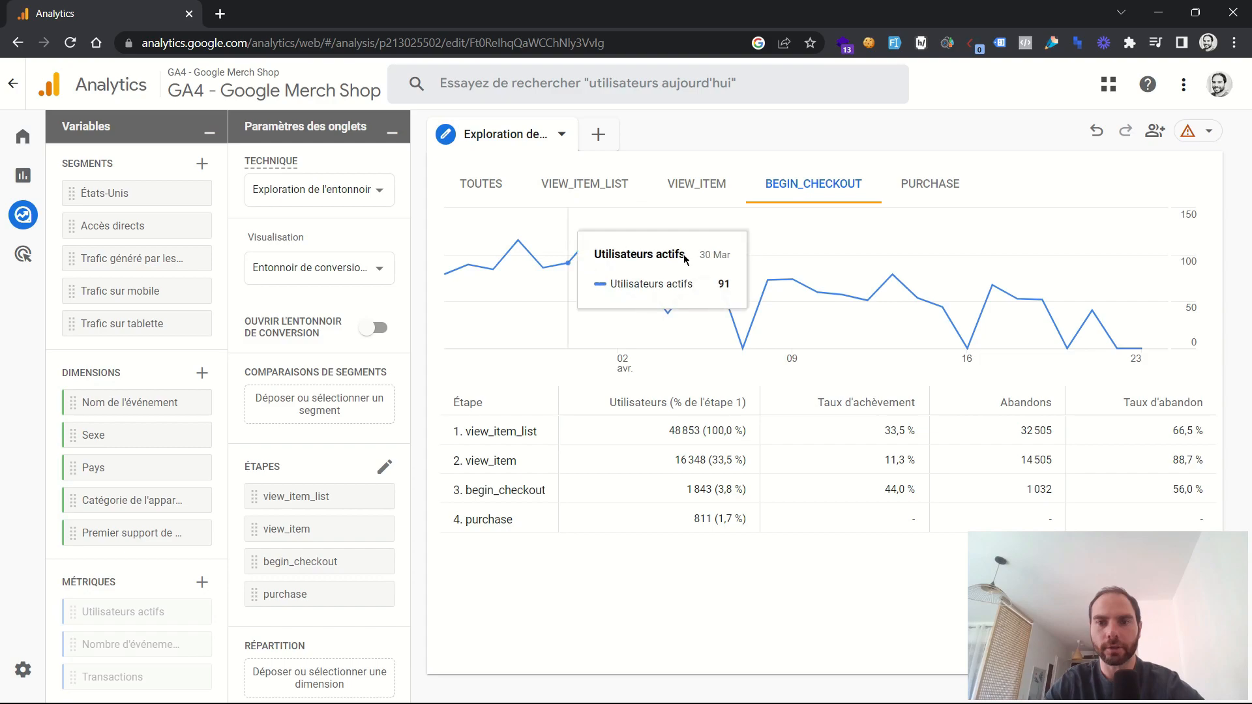
pyautogui.click(459, 192)
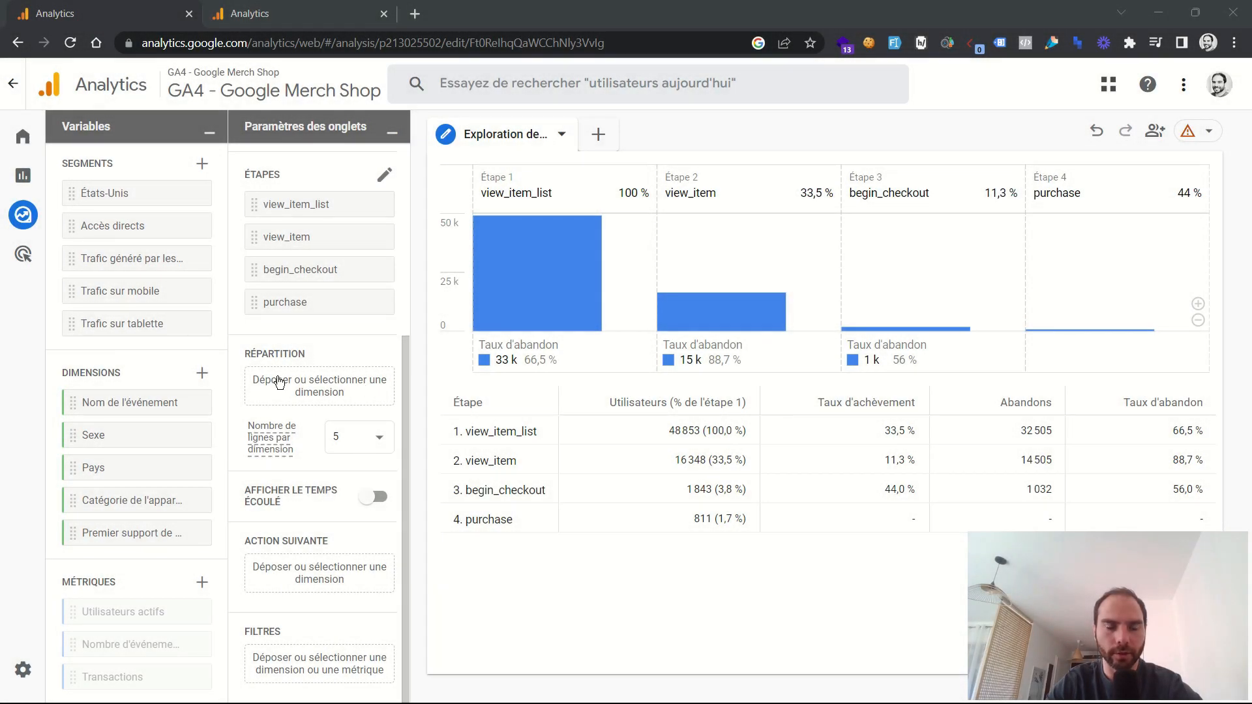
# - Break the funnel down by device category, review the table rows per device, and remove the breakdown again
pyautogui.moveTo(159, 500); pyautogui.dragTo(303, 394)
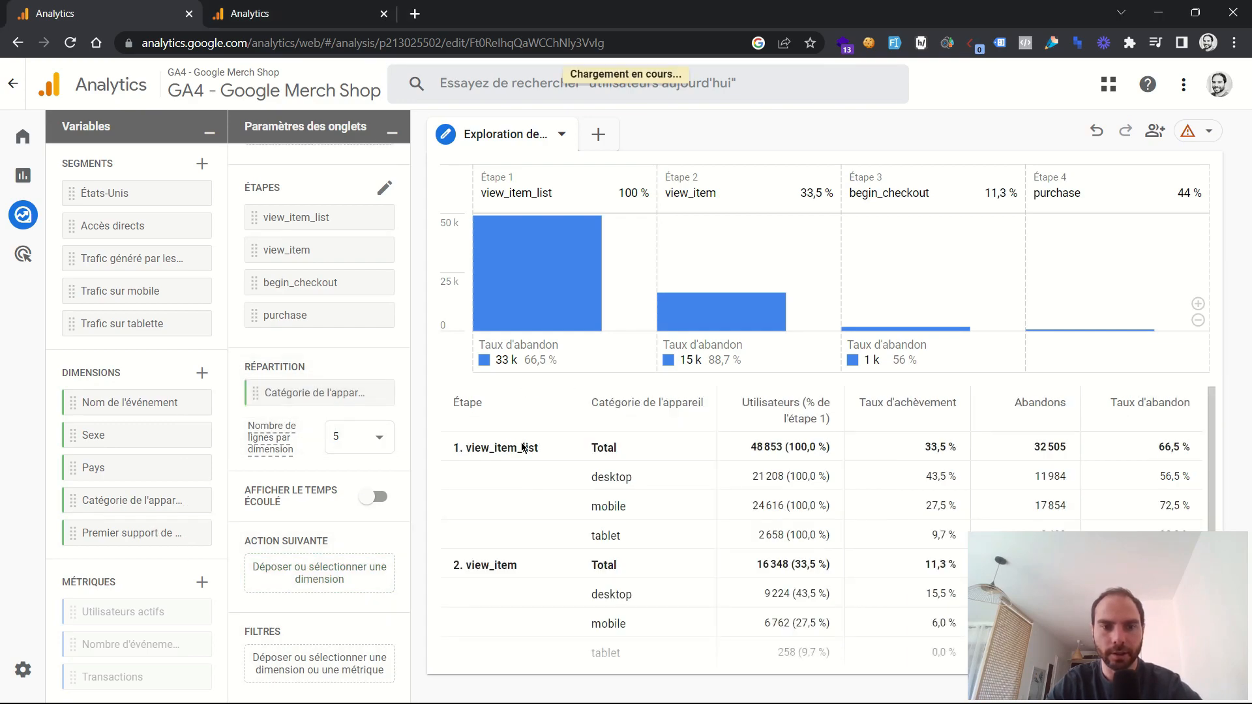
pyautogui.scroll(-1, 521, 448)
pyautogui.scroll(-2, 520, 449)
pyautogui.scroll(2, 637, 479)
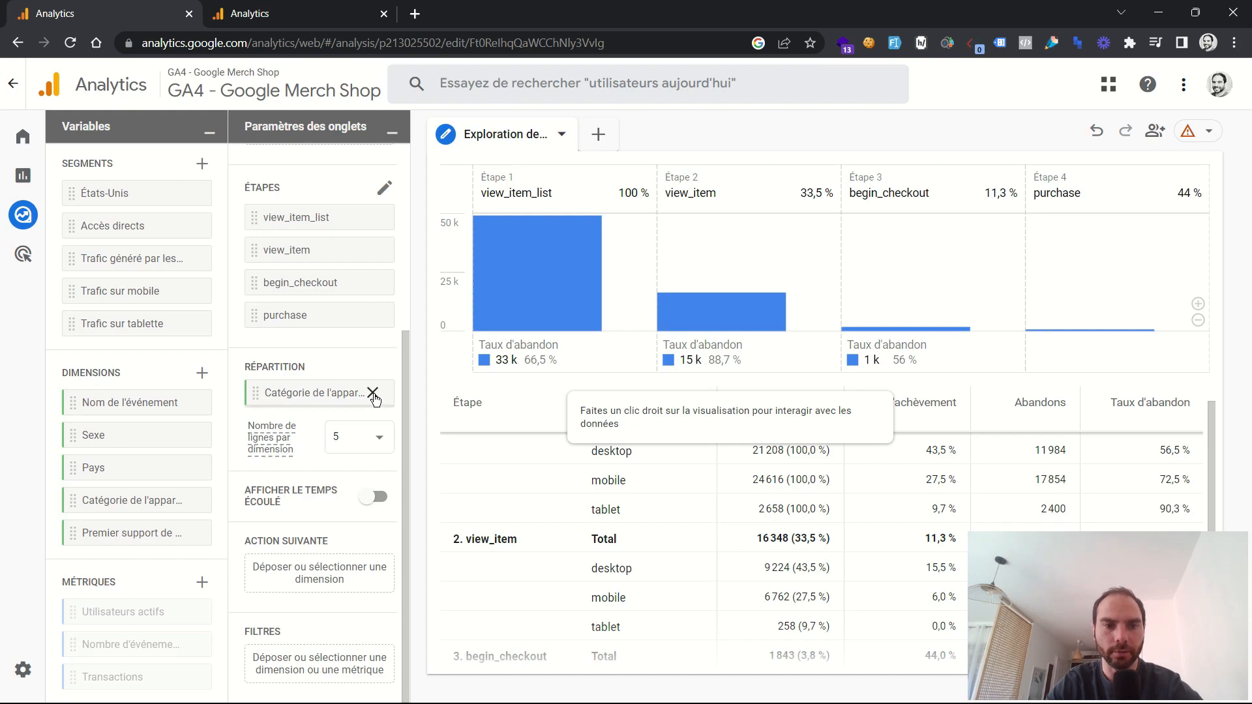
pyautogui.click(372, 393)
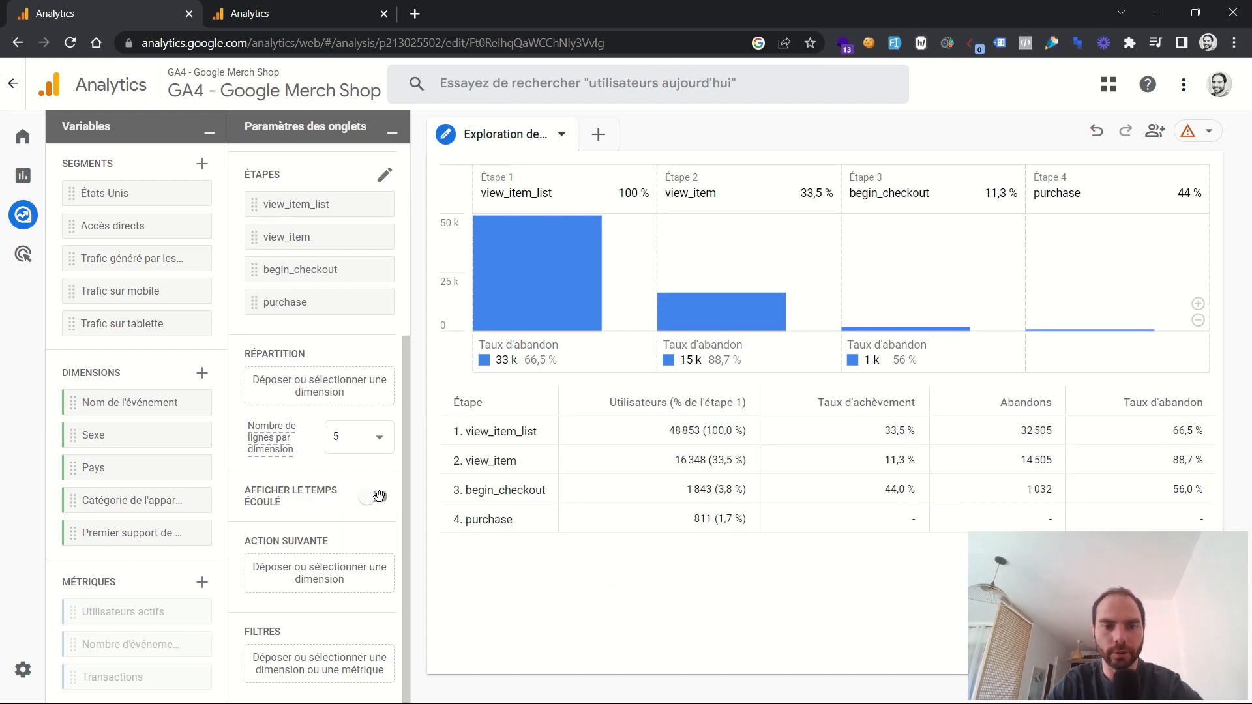
# - Show the elapsed time between funnel steps in the table, and turn it off again after reviewing it
pyautogui.click(377, 497)
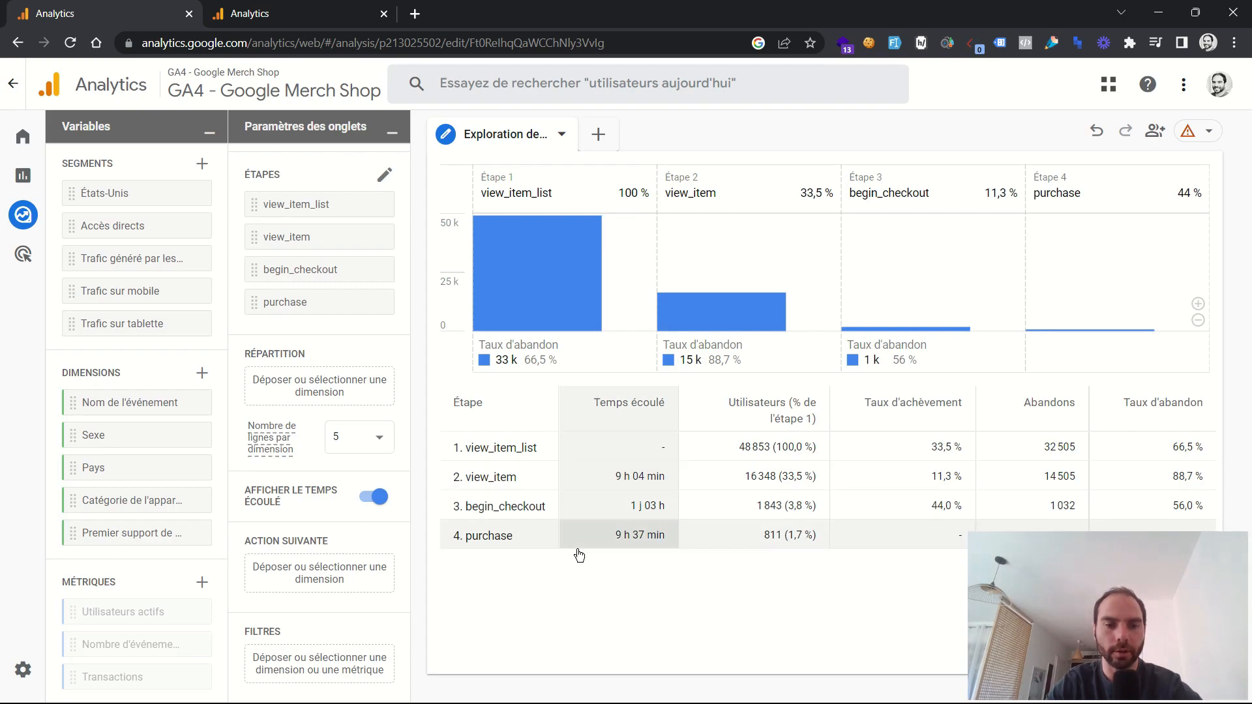
pyautogui.click(359, 498)
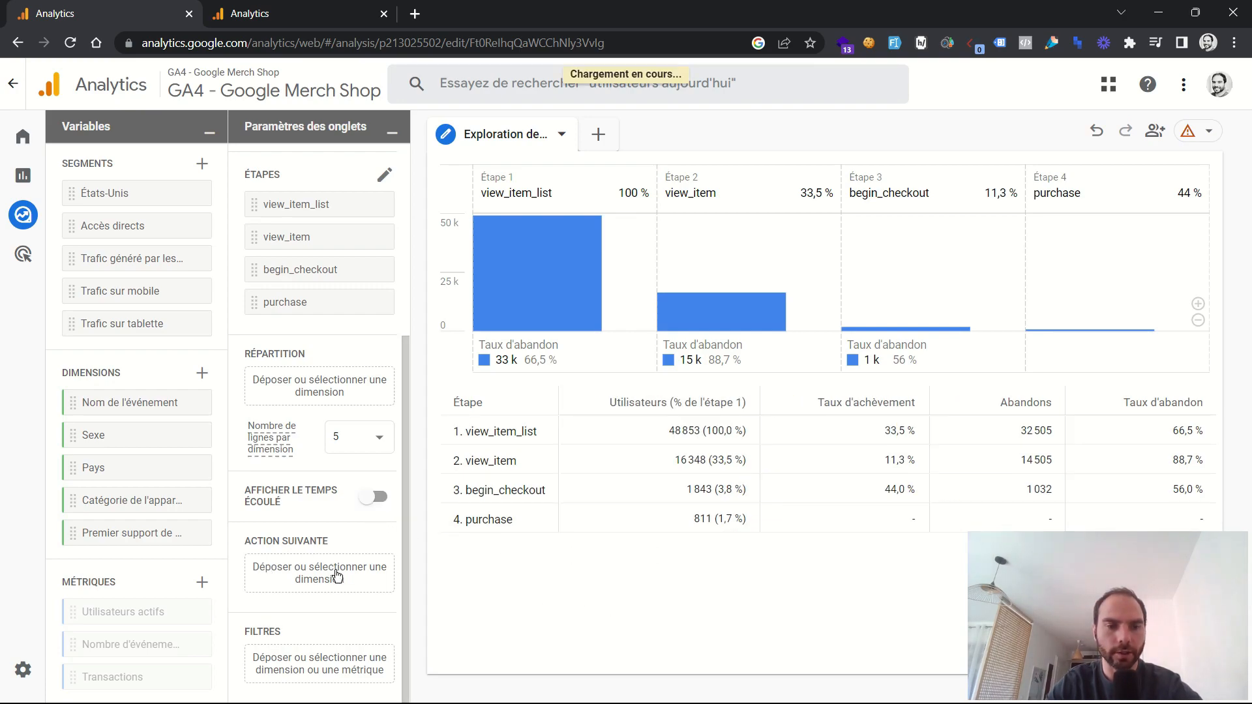
# - Set the funnel's next action dimension to Nom de l'événement and check the top next actions after view_item_list
pyautogui.click(337, 574)
pyautogui.click(341, 579)
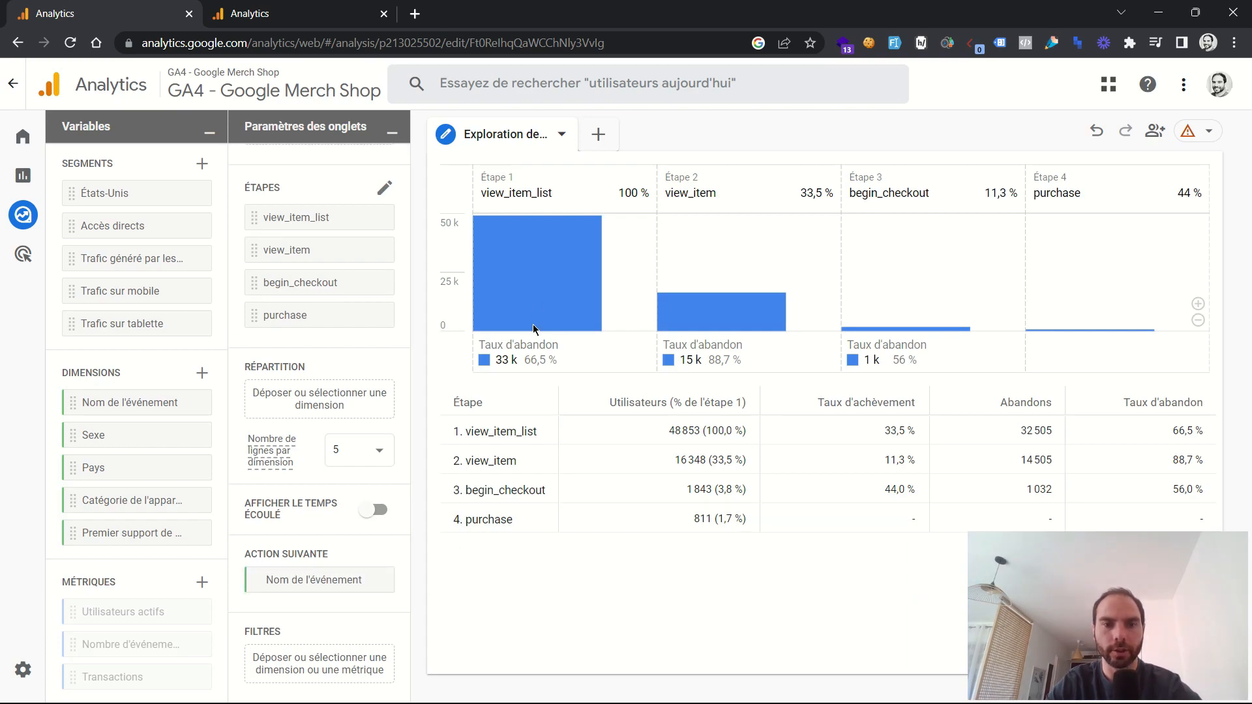
pyautogui.moveTo(525, 274)
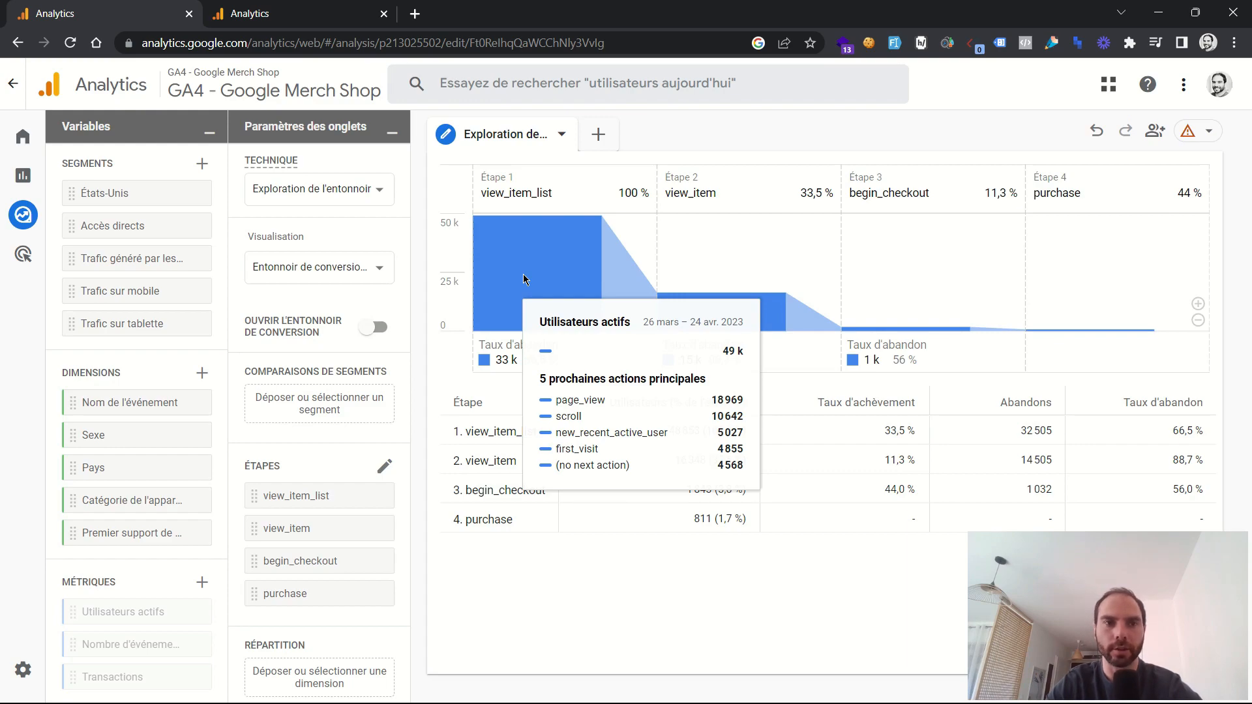
pyautogui.scroll(-4, 306, 588)
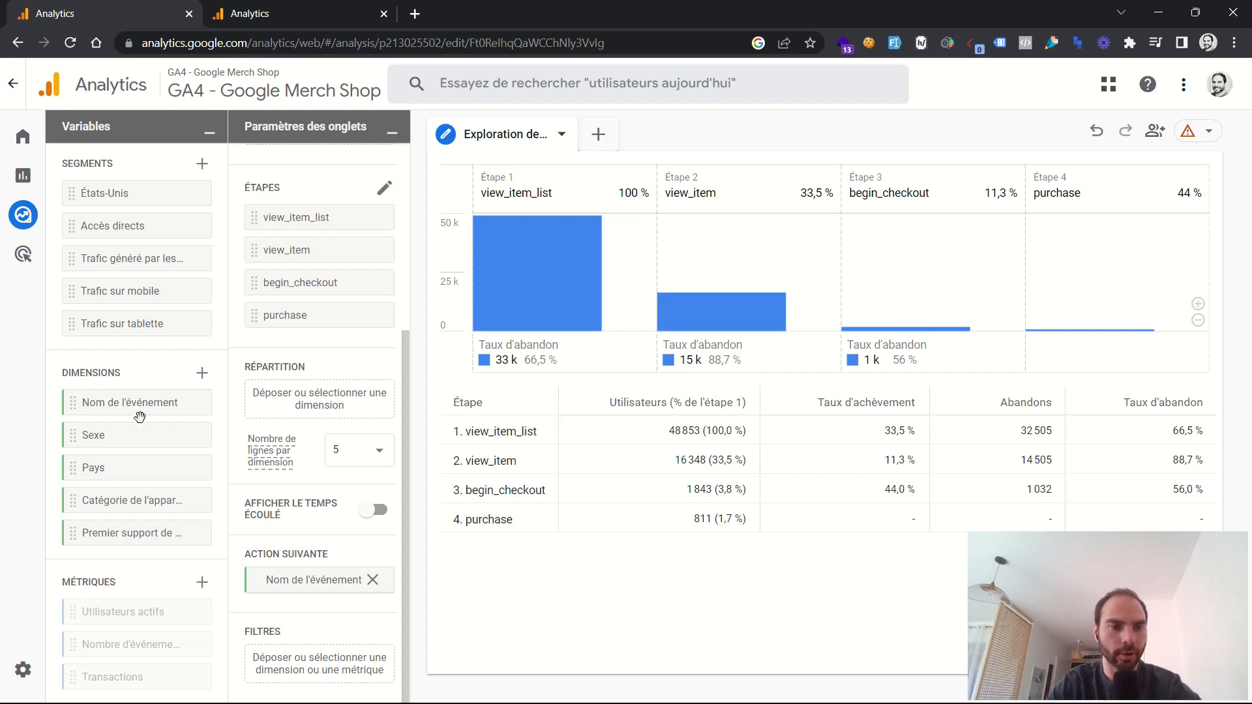
# - Import the dimension Chemin de la page et classe de l'écran, set it as the funnel's next action, and check the top next pages
pyautogui.click(202, 373)
pyautogui.click(890, 85)
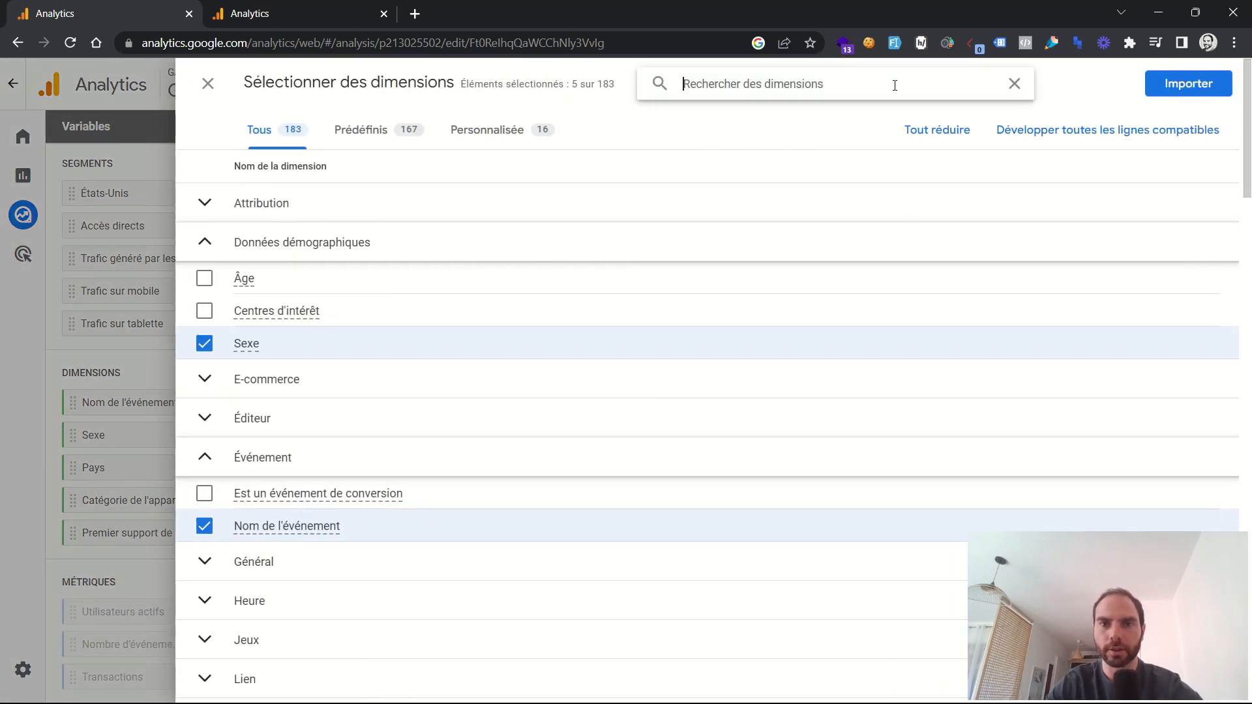
pyautogui.write('page')
pyautogui.click(296, 271)
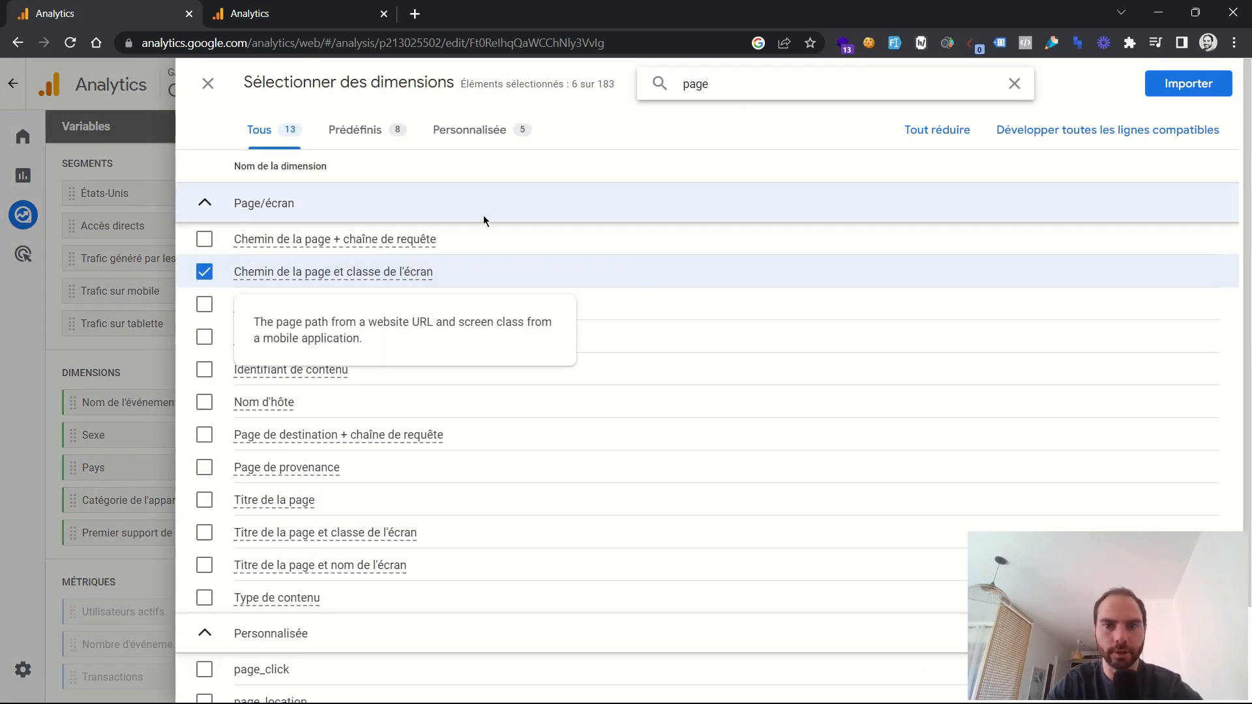
pyautogui.click(1188, 83)
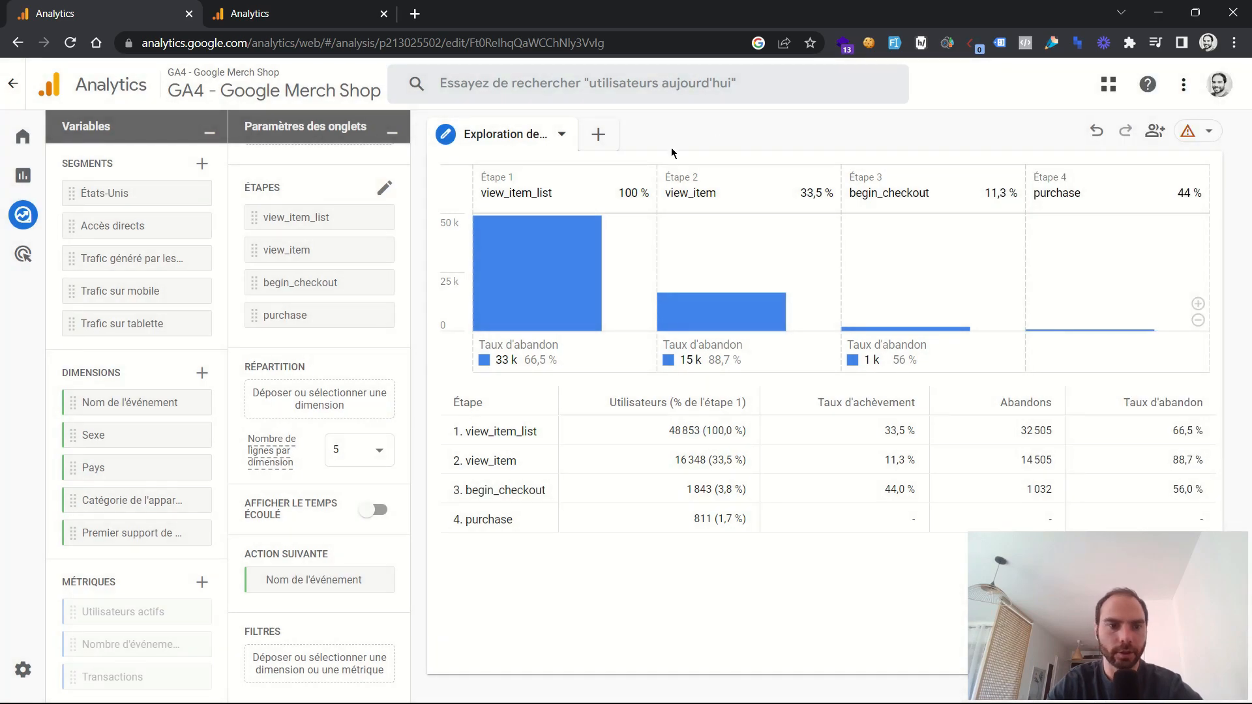
pyautogui.moveTo(131, 565); pyautogui.dragTo(331, 581)
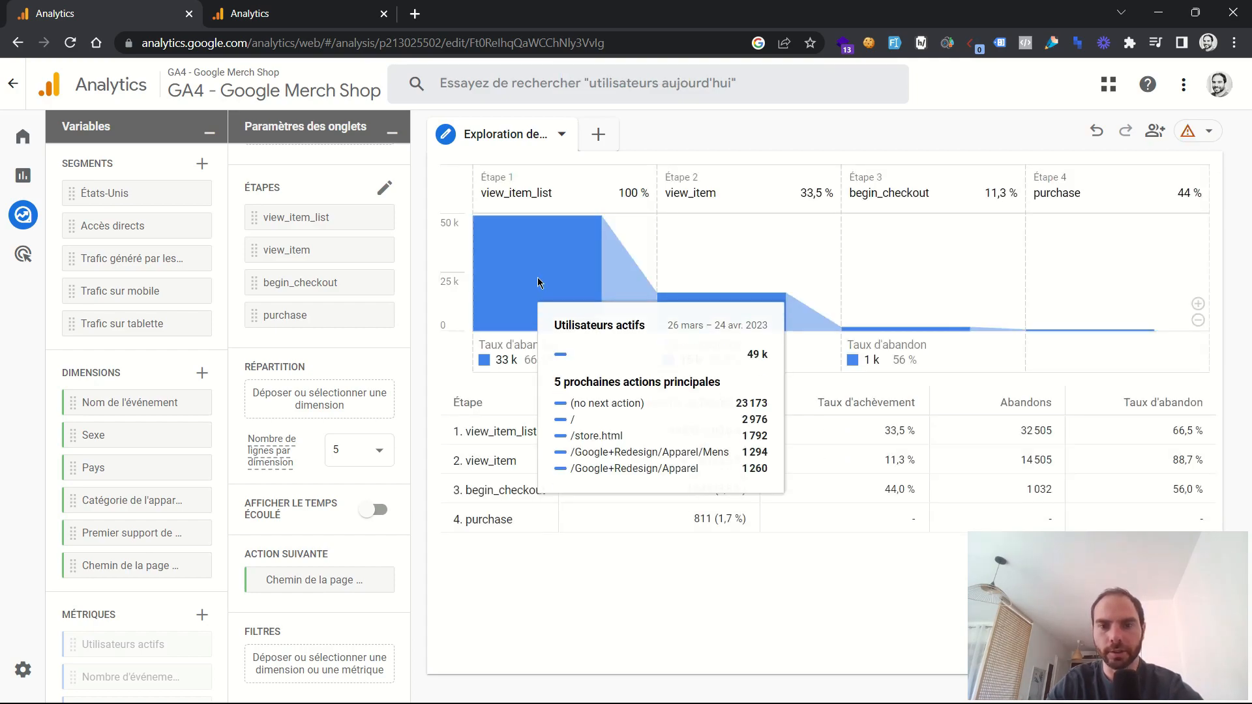
pyautogui.moveTo(744, 320)
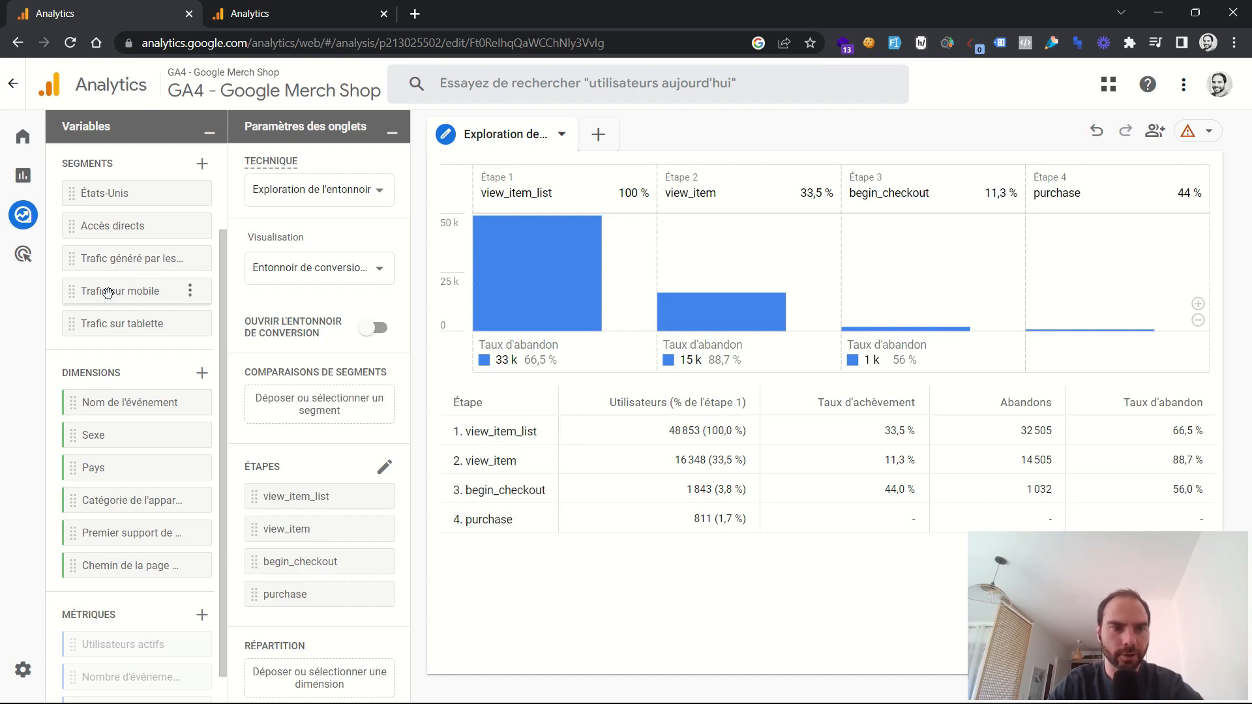
# - Compare the Trafic sur mobile and Trafic sur tablette segments in the funnel, and remove both segments after reviewing them
pyautogui.moveTo(179, 291); pyautogui.dragTo(365, 417)
pyautogui.moveTo(130, 326); pyautogui.dragTo(365, 432)
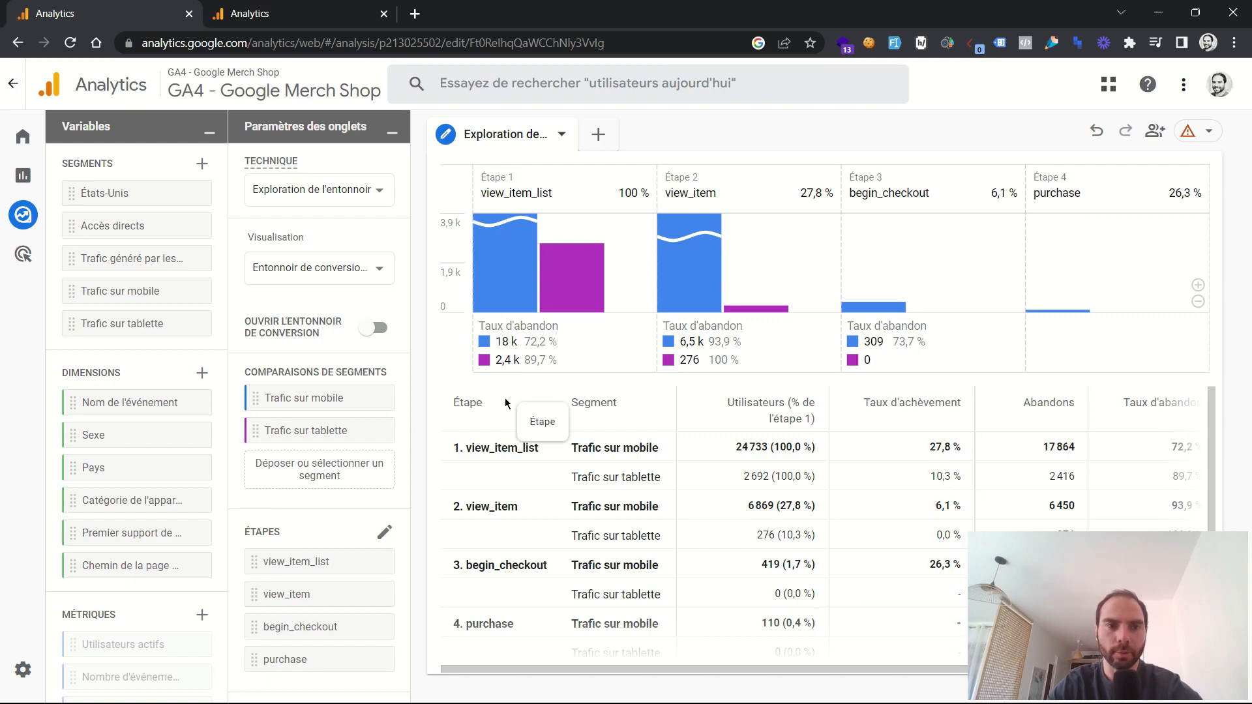
pyautogui.click(373, 398)
pyautogui.click(373, 398)
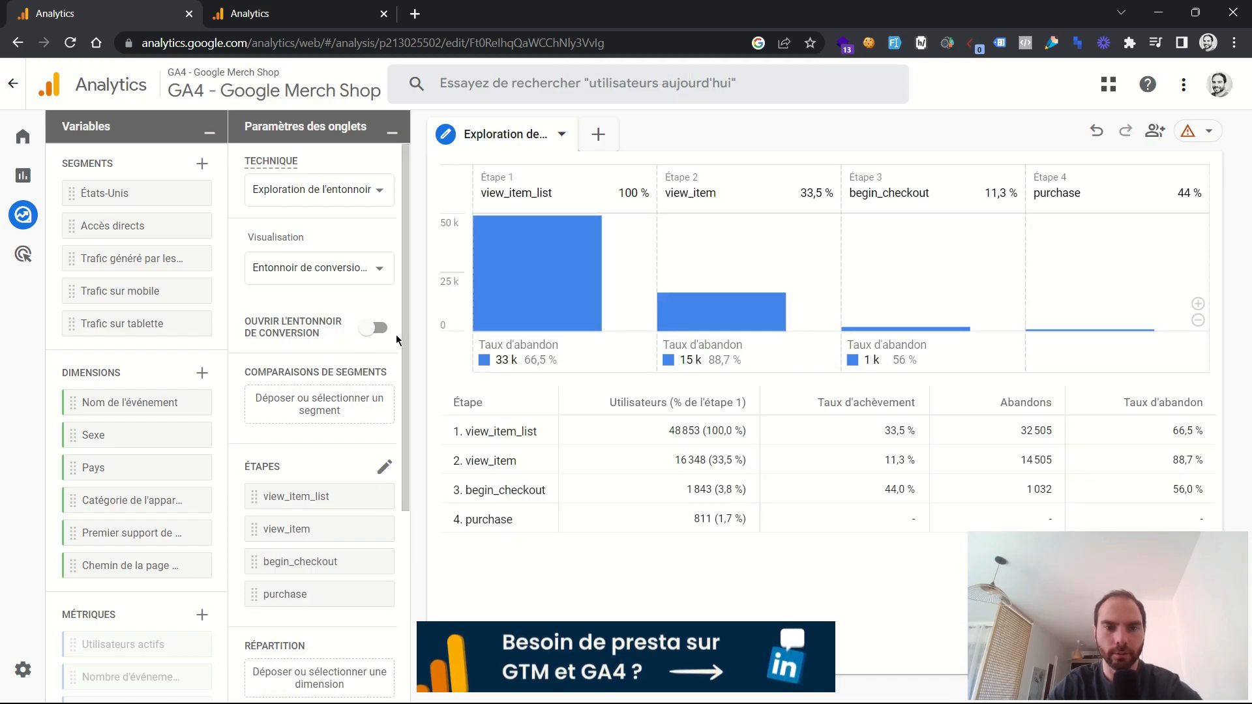
# - Make the funnel open to review entries at any step, and switch it back to a closed funnel
pyautogui.click(376, 327)
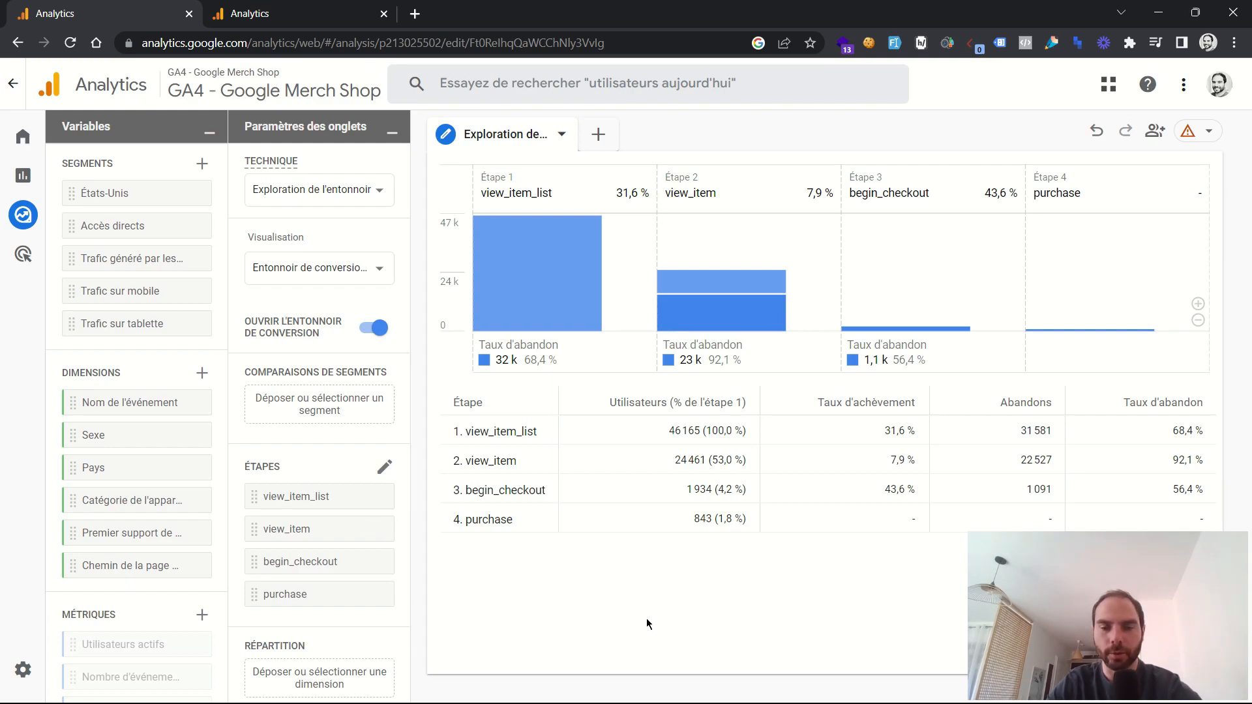
pyautogui.click(370, 326)
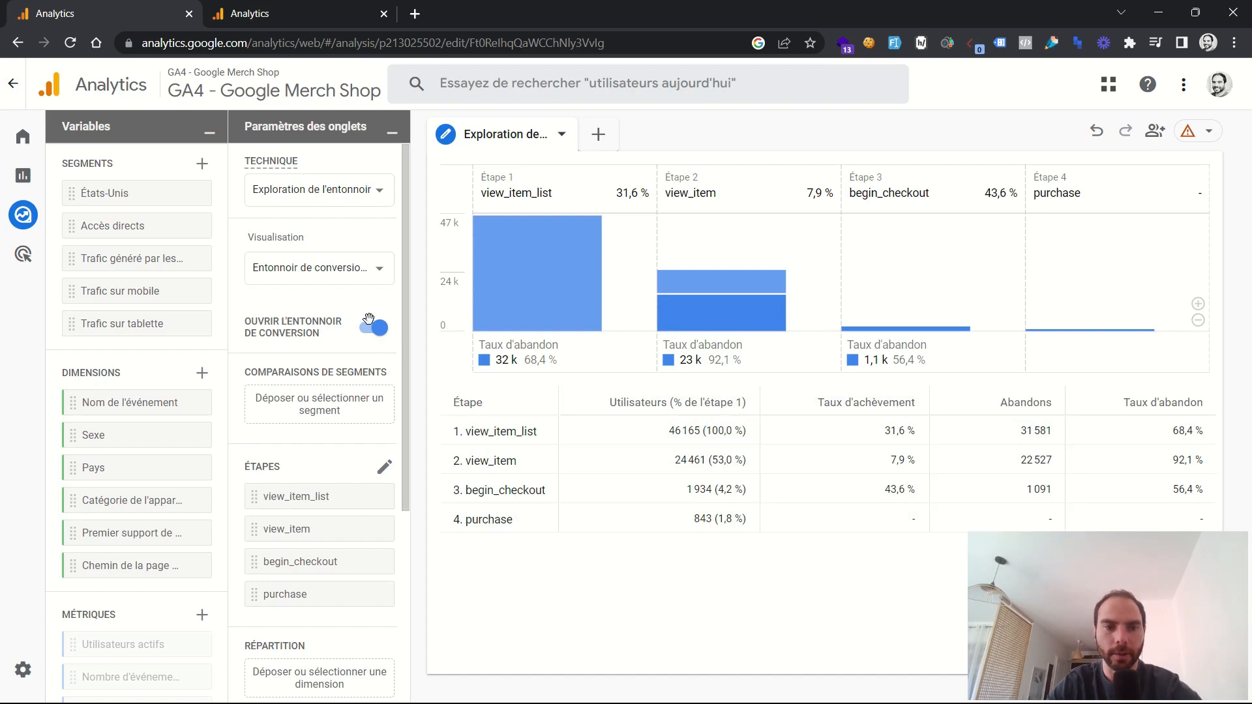
# - Replace funnel step 1's event with the condition Chemin de la page et classe de l'écran contient /Google+Redesign/Apparel
pyautogui.scroll(-2, 298, 349)
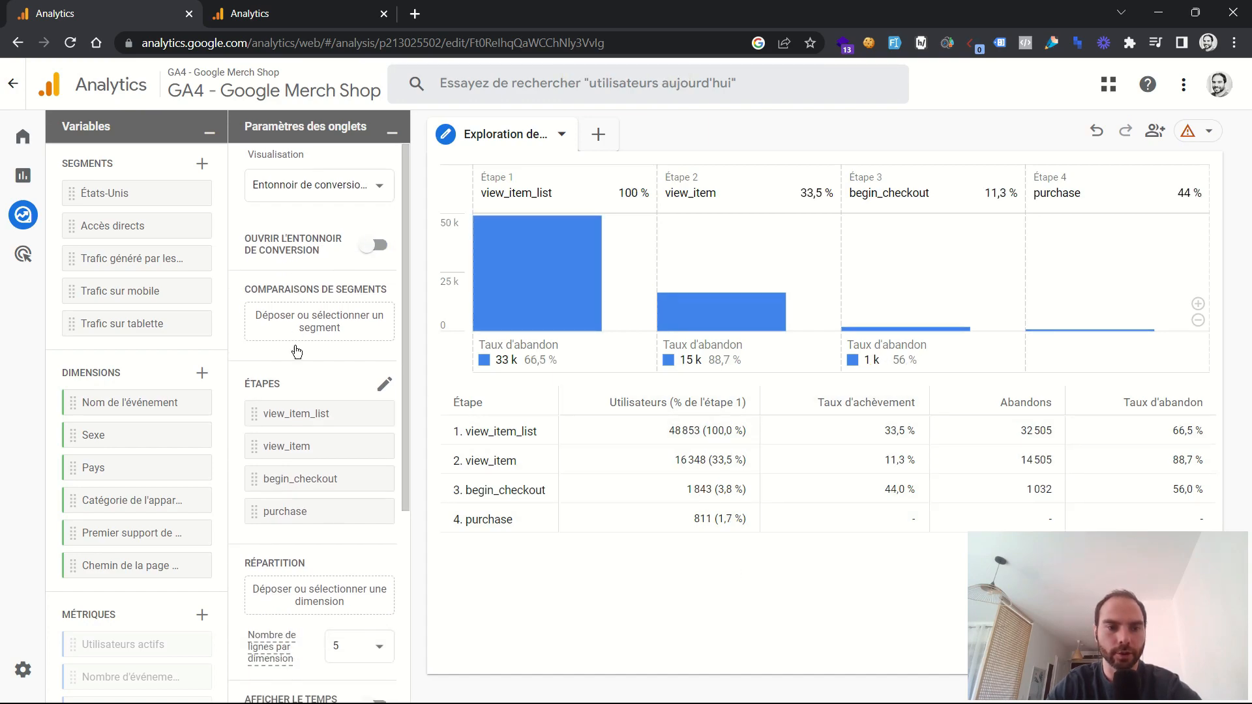
pyautogui.click(306, 413)
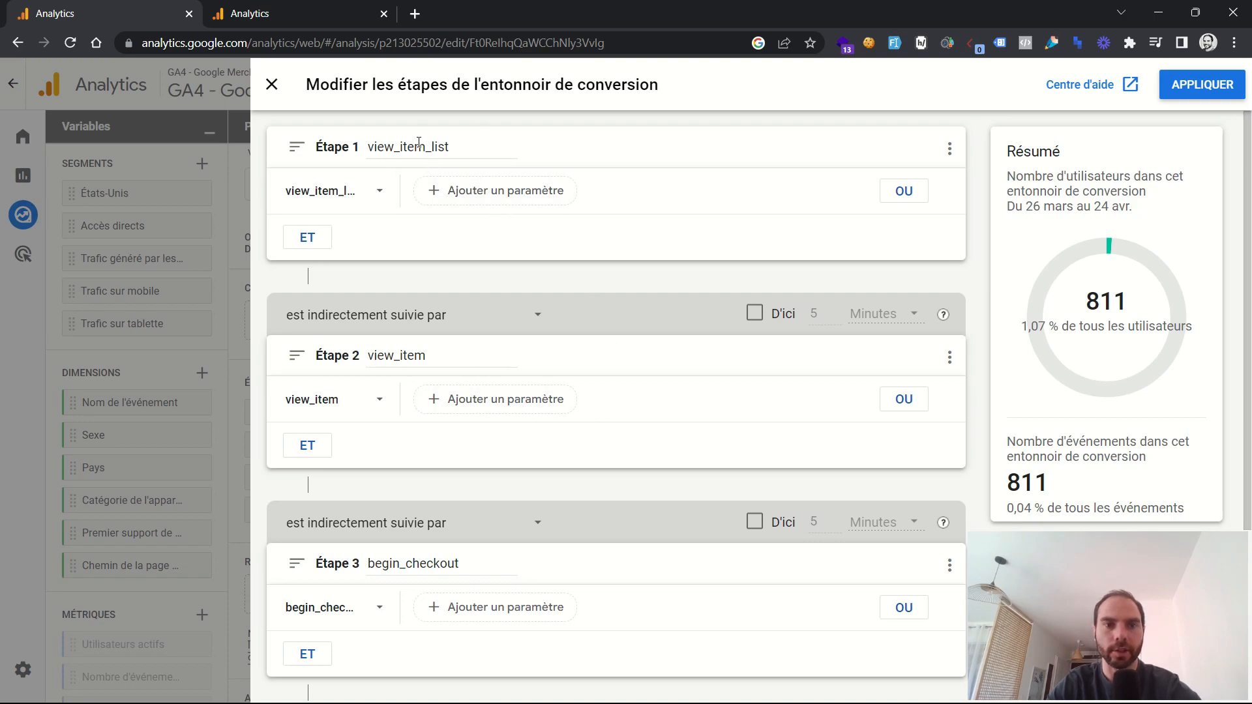
pyautogui.click(379, 197)
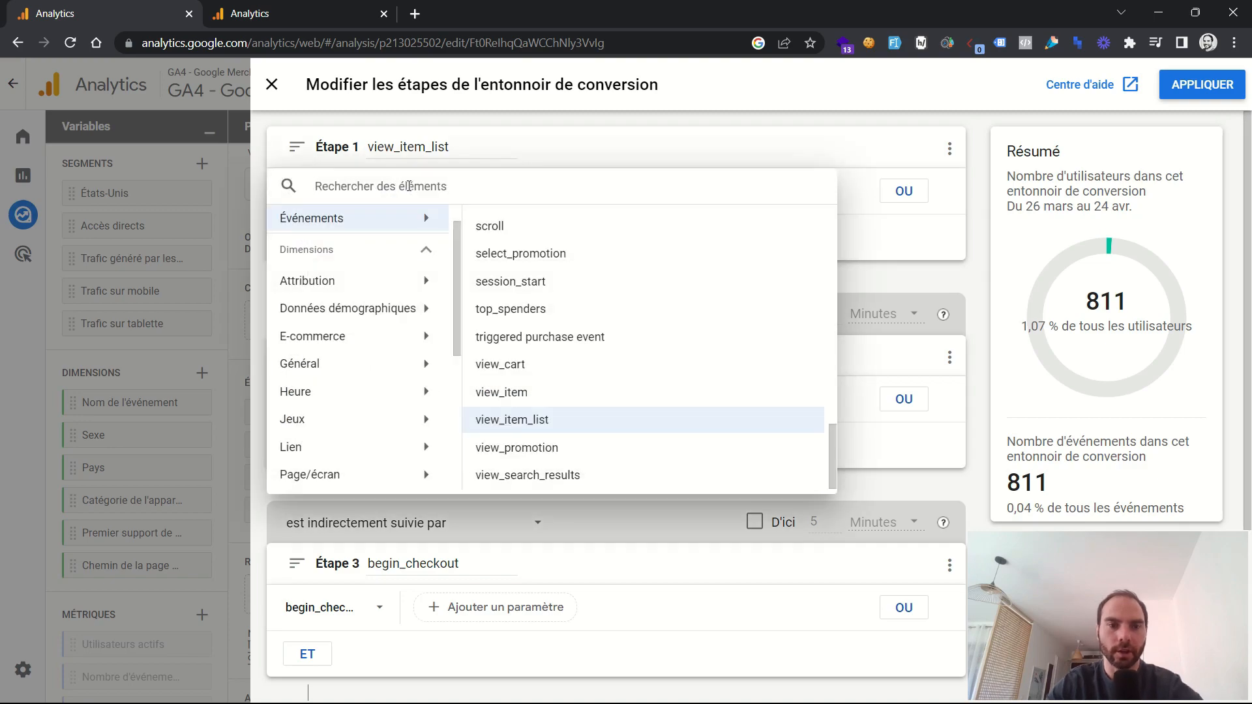
pyautogui.write('page')
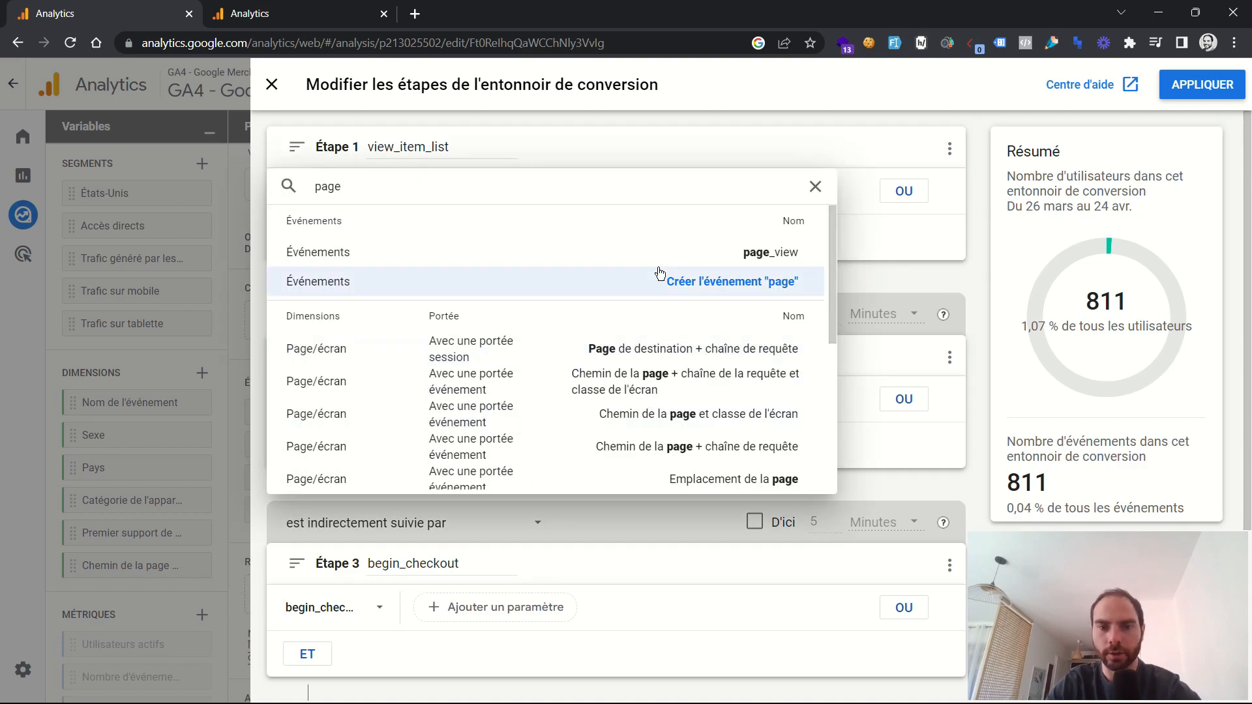
pyautogui.click(668, 423)
pyautogui.click(466, 194)
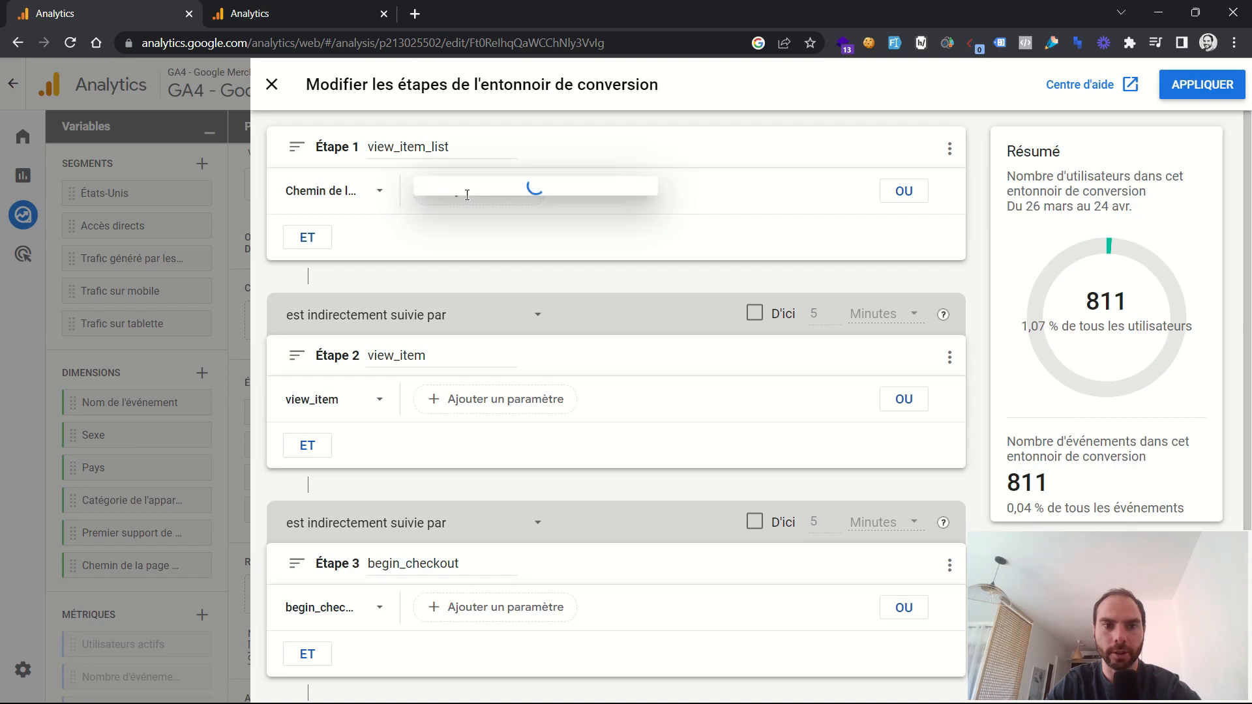
pyautogui.click(498, 280)
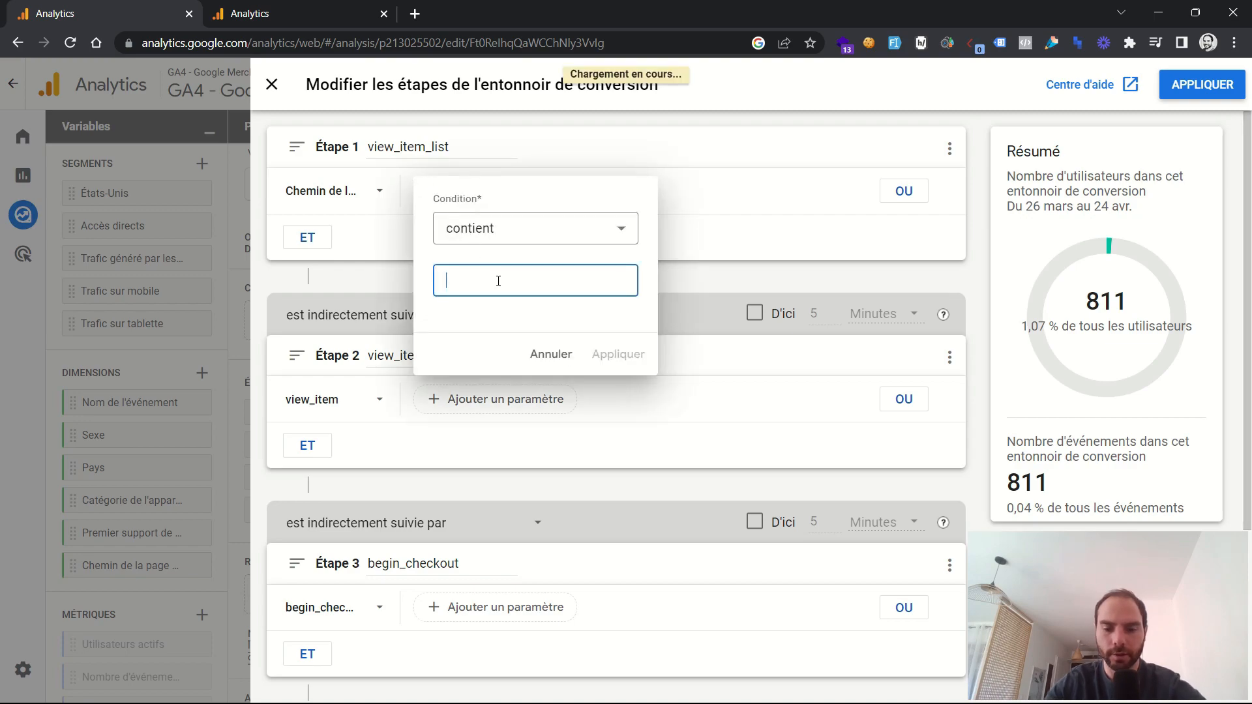
pyautogui.write('/')
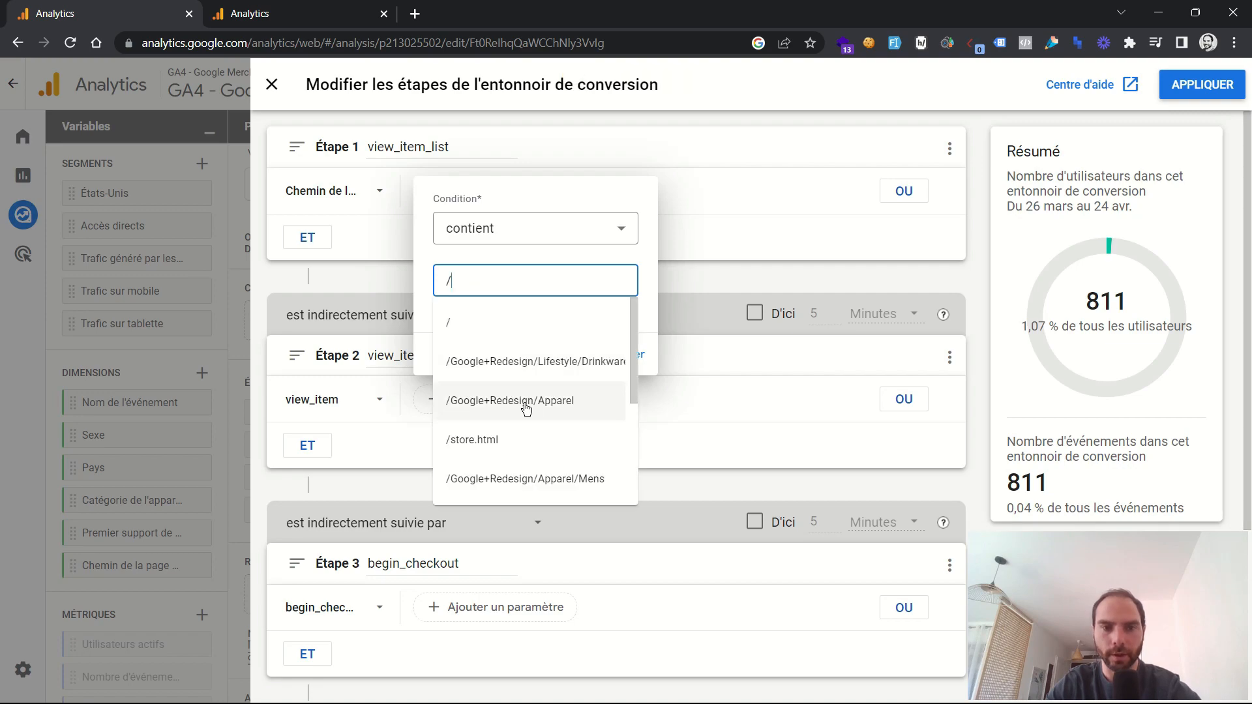
pyautogui.click(522, 404)
pyautogui.click(609, 354)
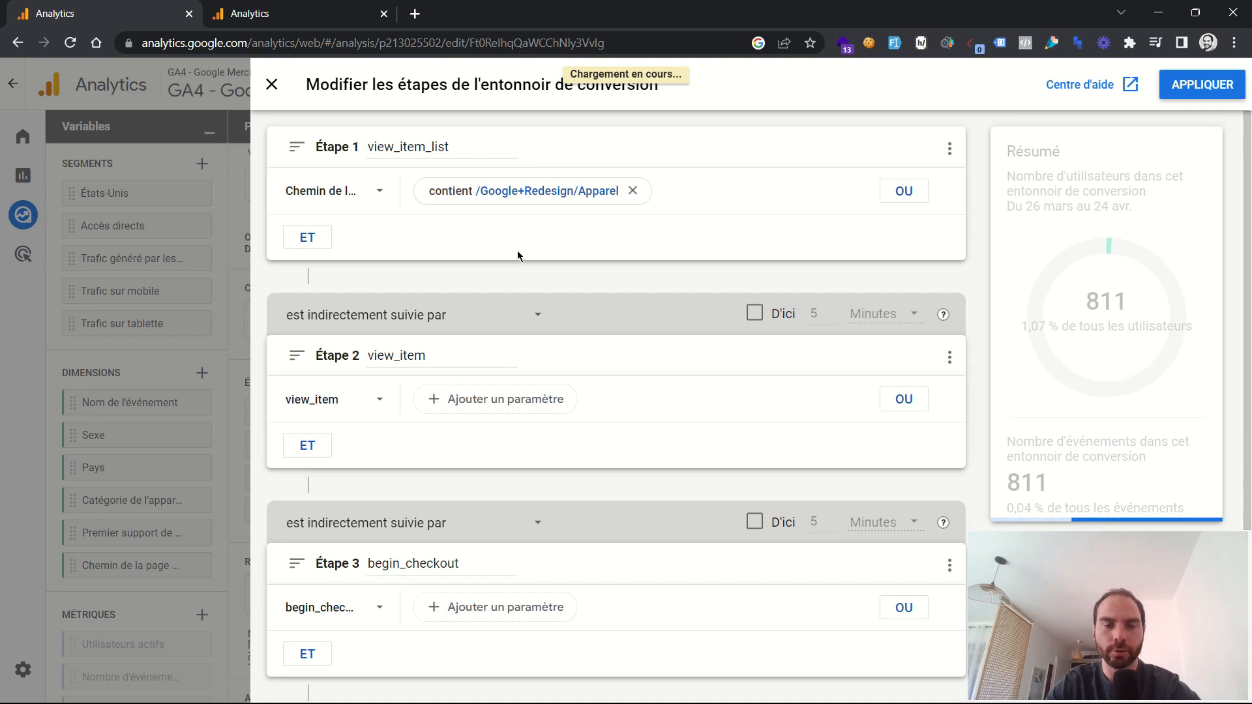
# - Rename funnel step 1 as Apparel
pyautogui.doubleClick(434, 147)
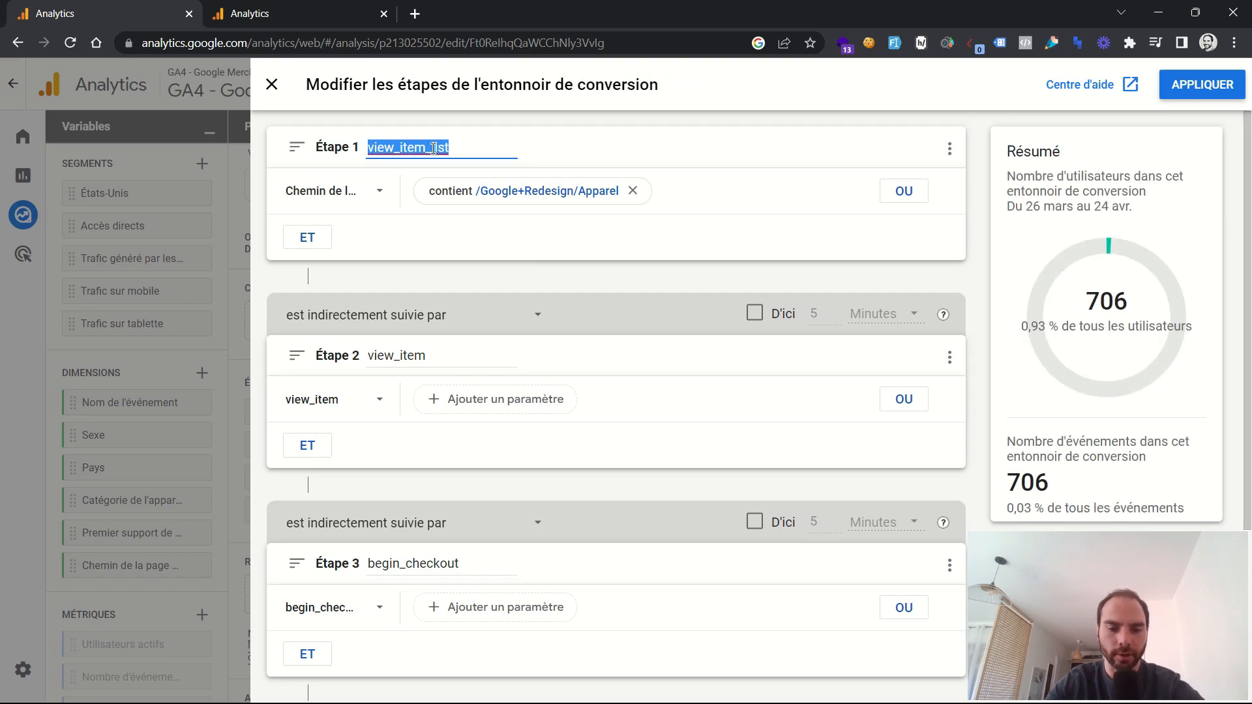
pyautogui.write('Appare')
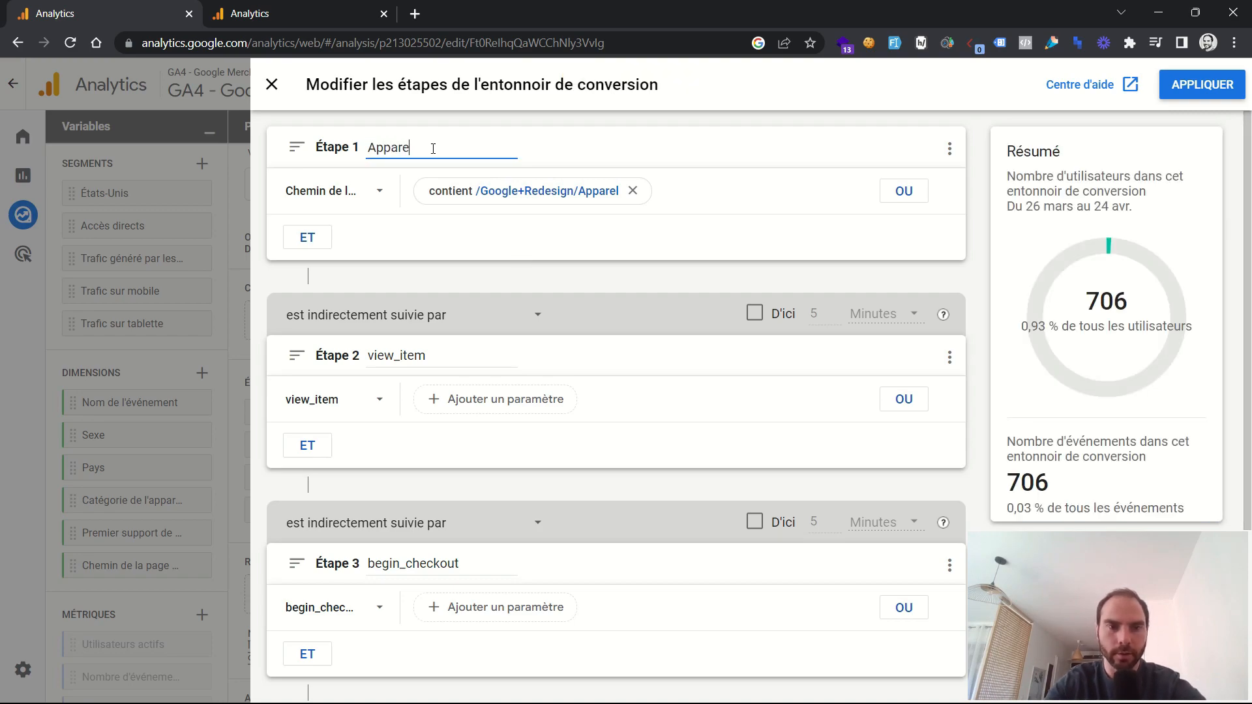
pyautogui.write('l')
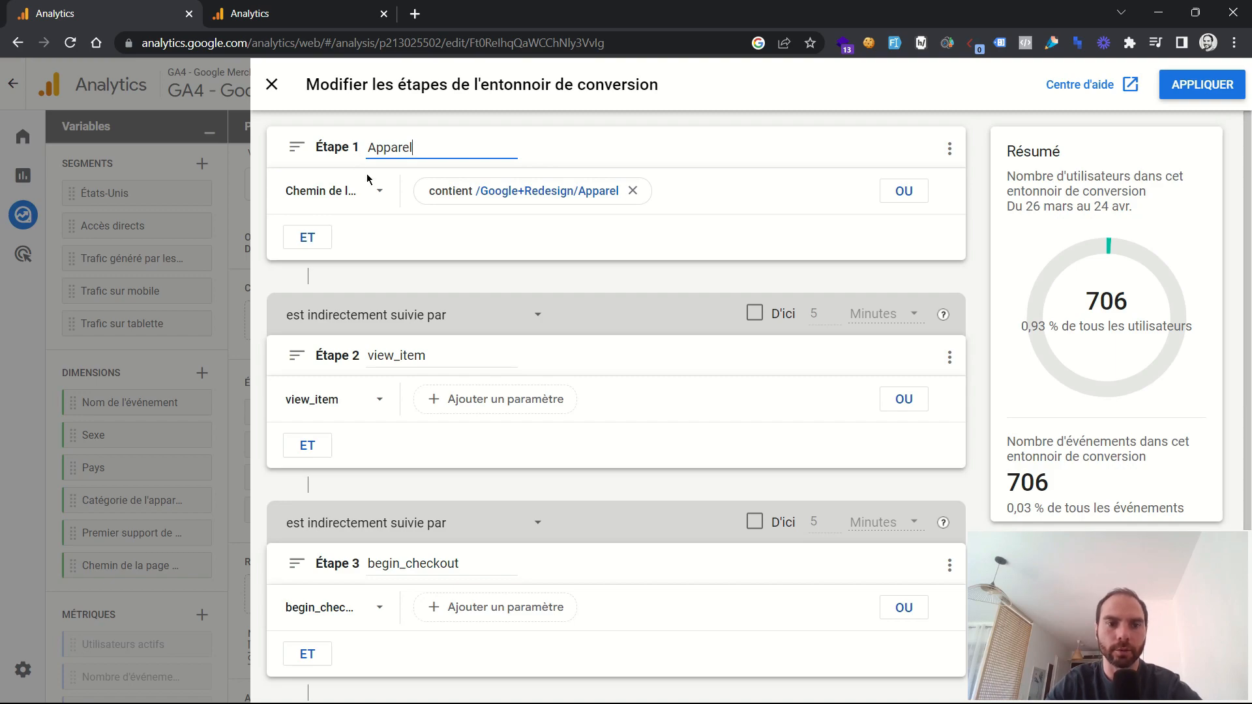
# - Rename funnel step 2 as scroll and set its event to scroll
pyautogui.doubleClick(383, 355)
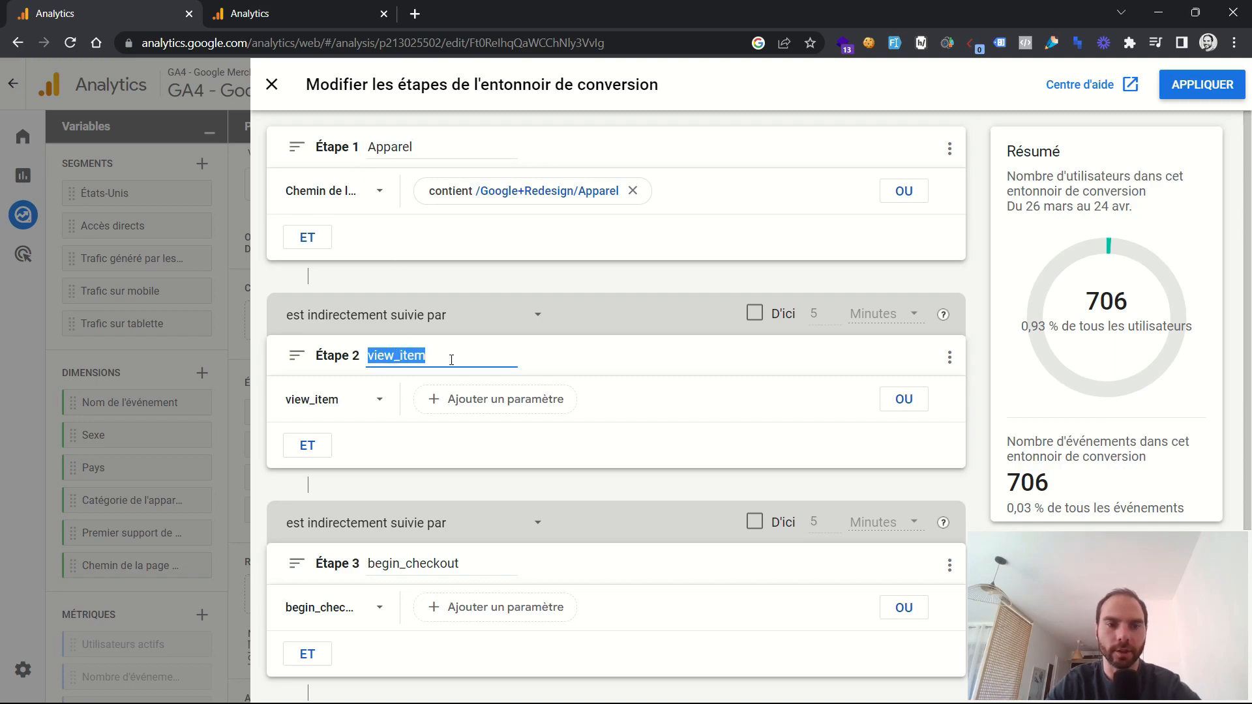
pyautogui.write('scroll')
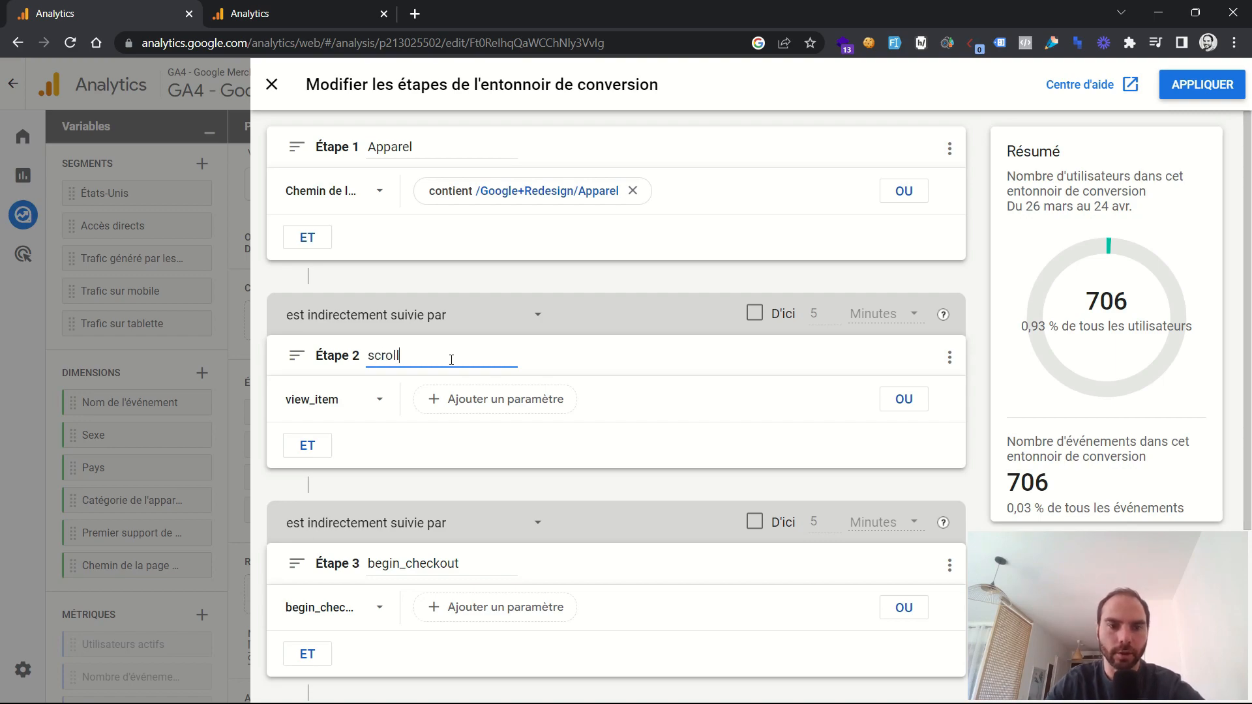
pyautogui.click(360, 405)
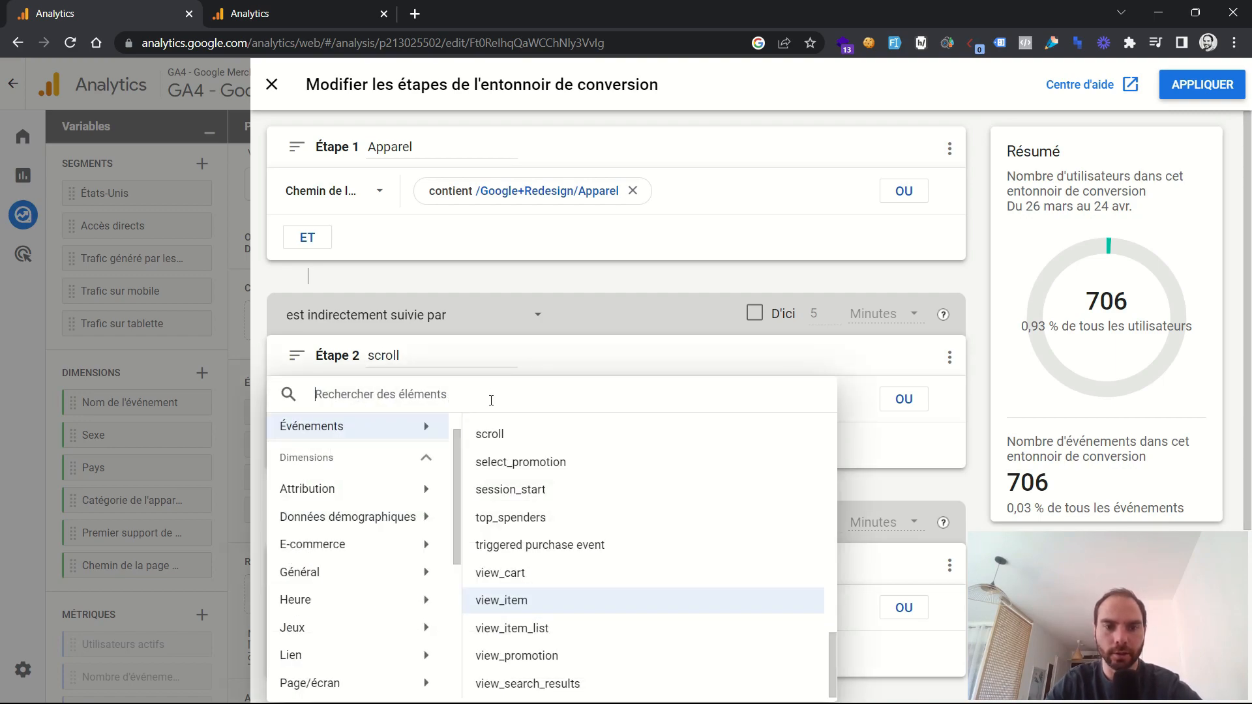
pyautogui.click(497, 436)
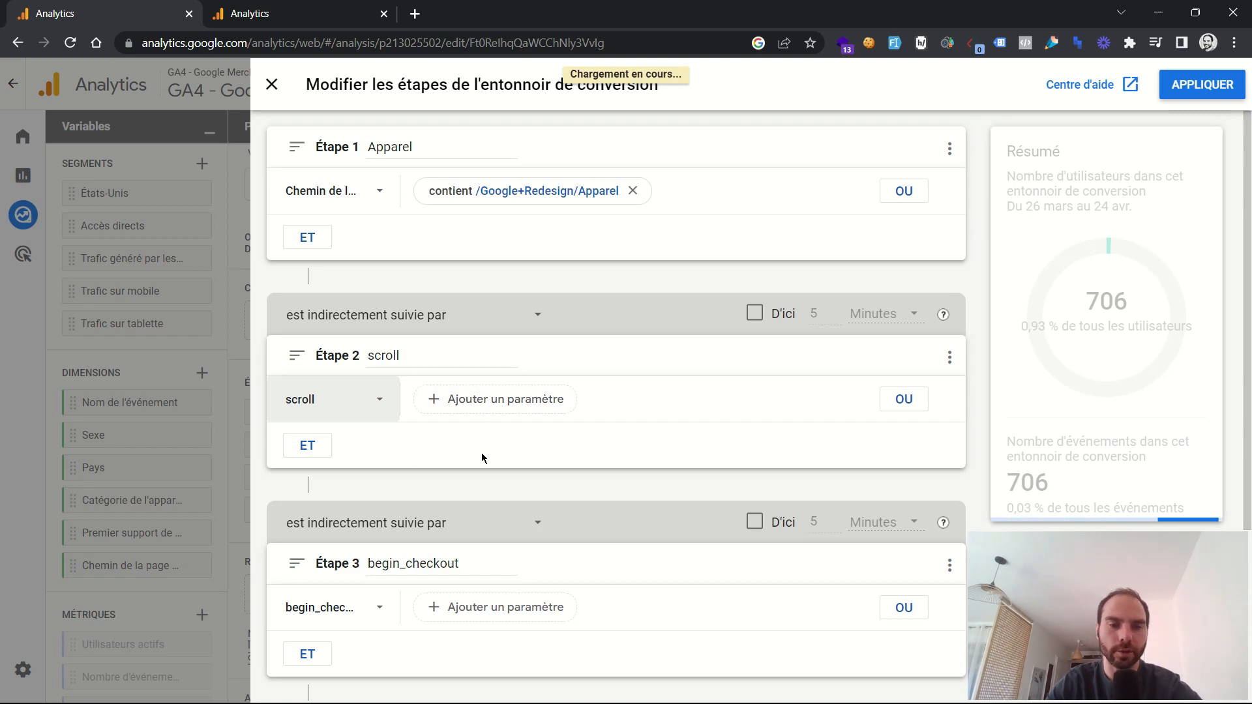
# - Rename funnel step 3 as generate_lead
pyautogui.scroll(-1, 507, 454)
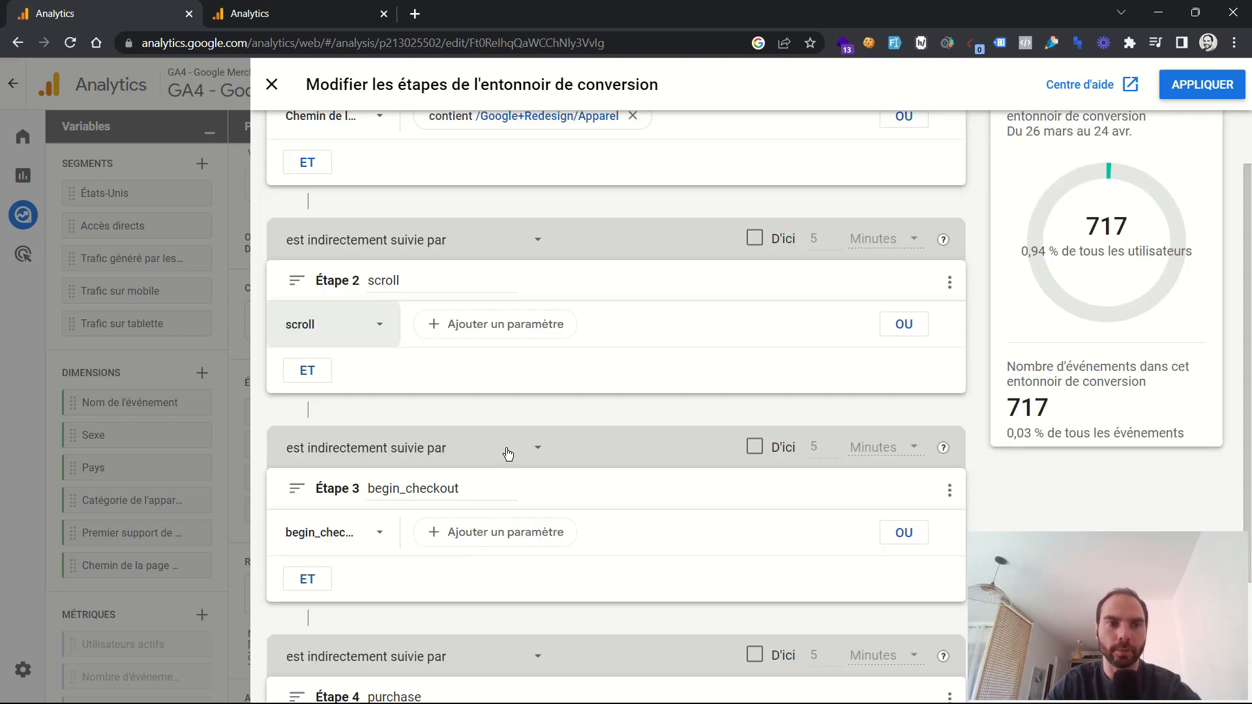
pyautogui.scroll(-1, 507, 453)
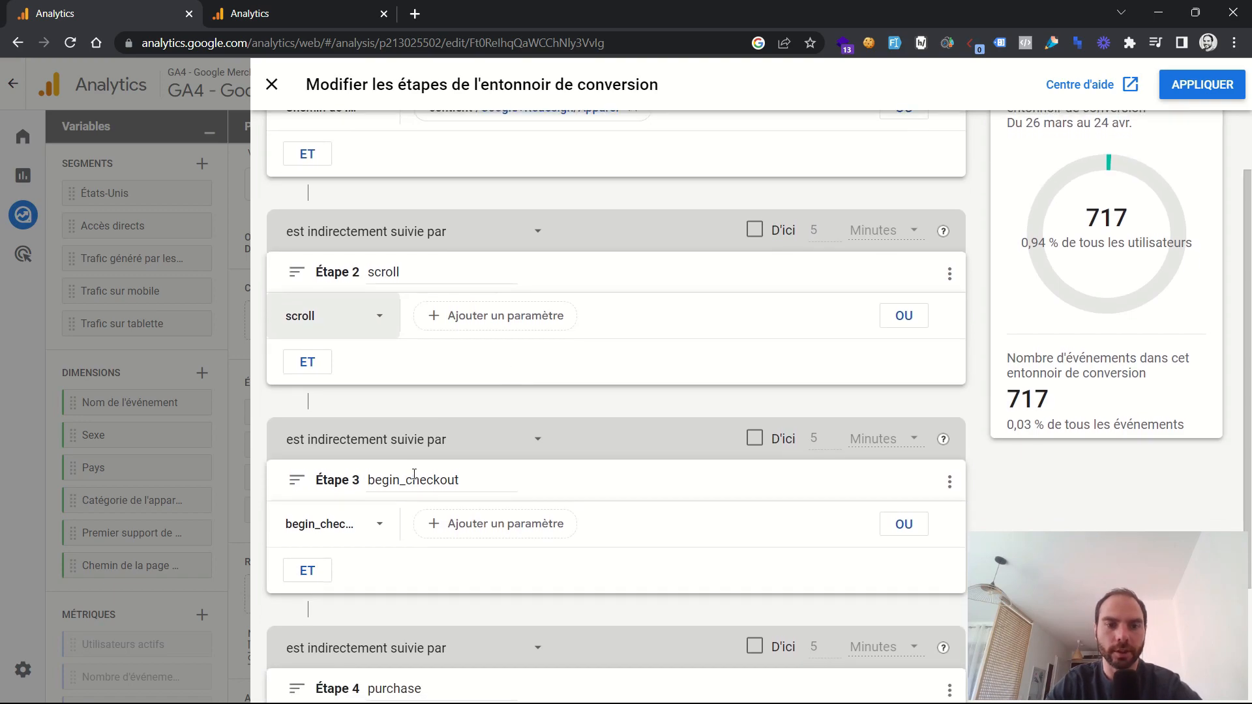
pyautogui.doubleClick(414, 477)
pyautogui.write('g')
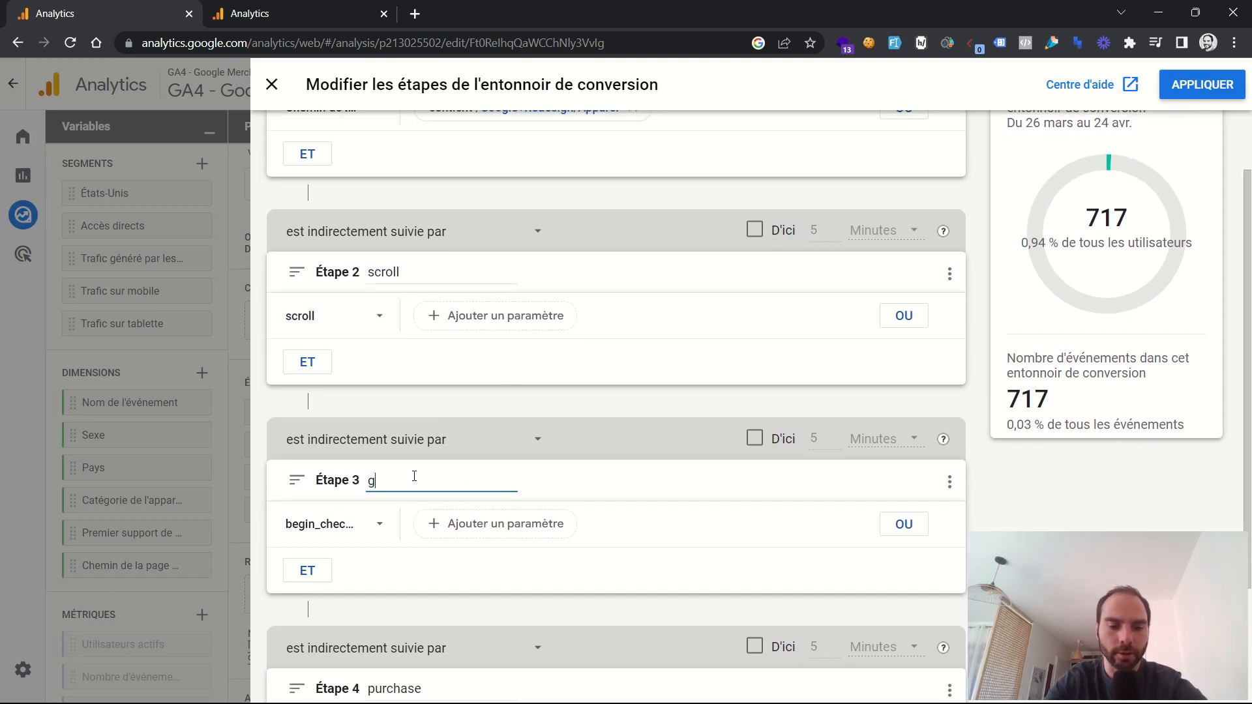
pyautogui.write('enerate_lead')
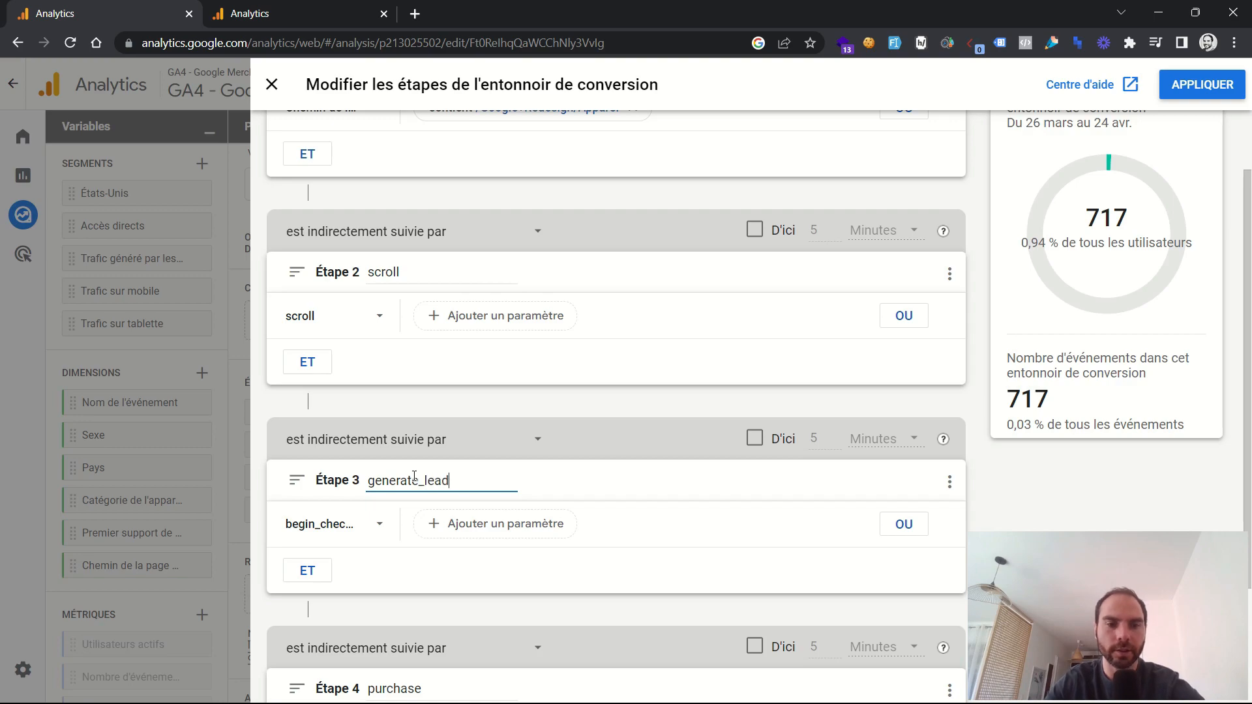
# - Try to find a generate_lead event for funnel step 3 by searching for "gene", and leave the event selection
pyautogui.scroll(-1, 399, 474)
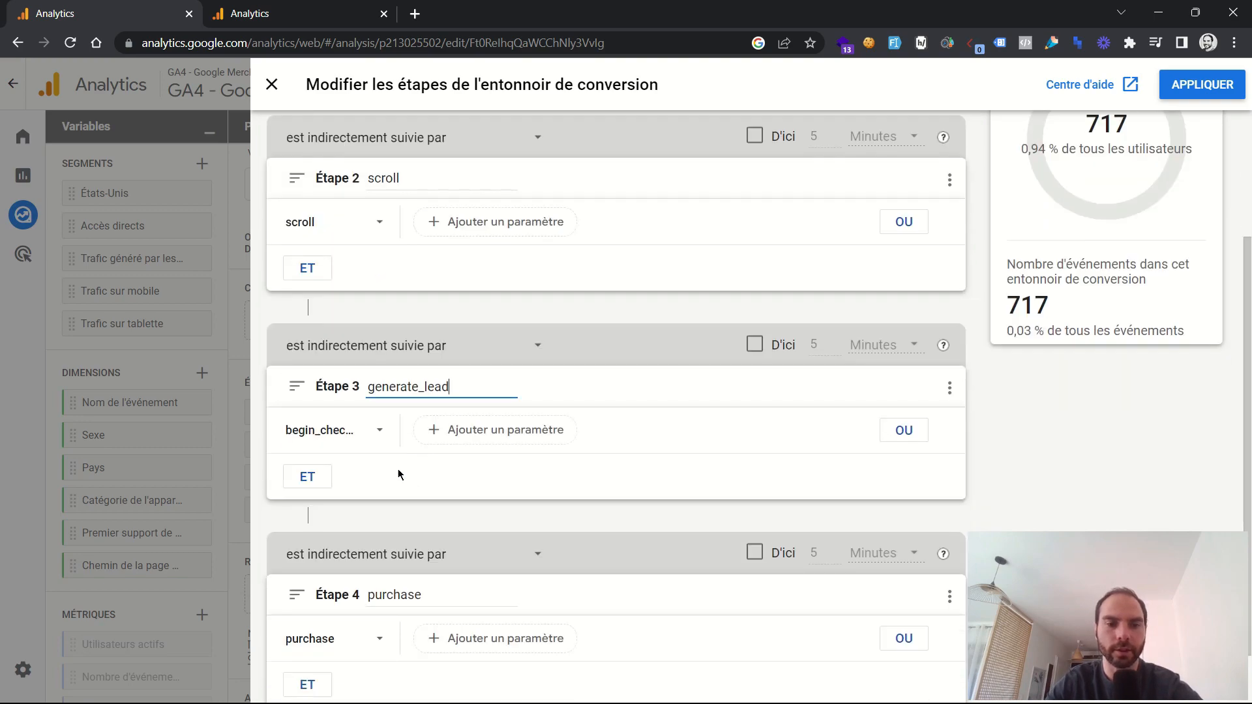
pyautogui.click(381, 434)
pyautogui.write('gene')
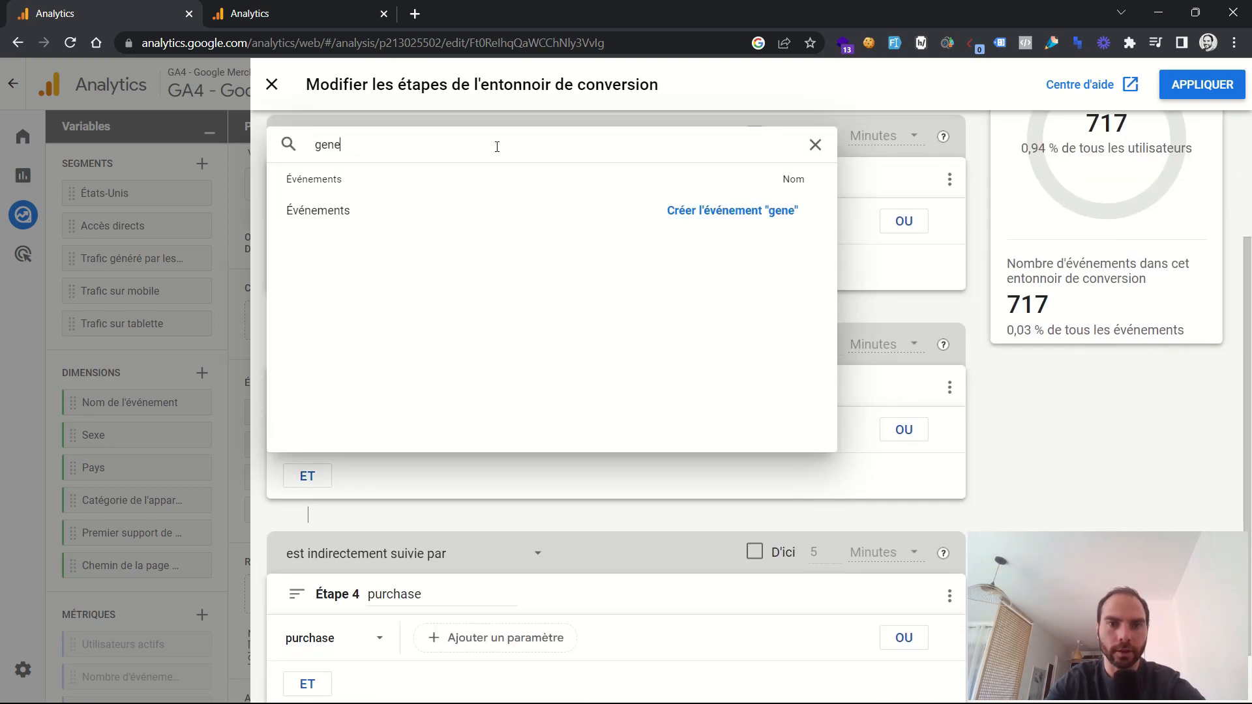
pyautogui.click(815, 145)
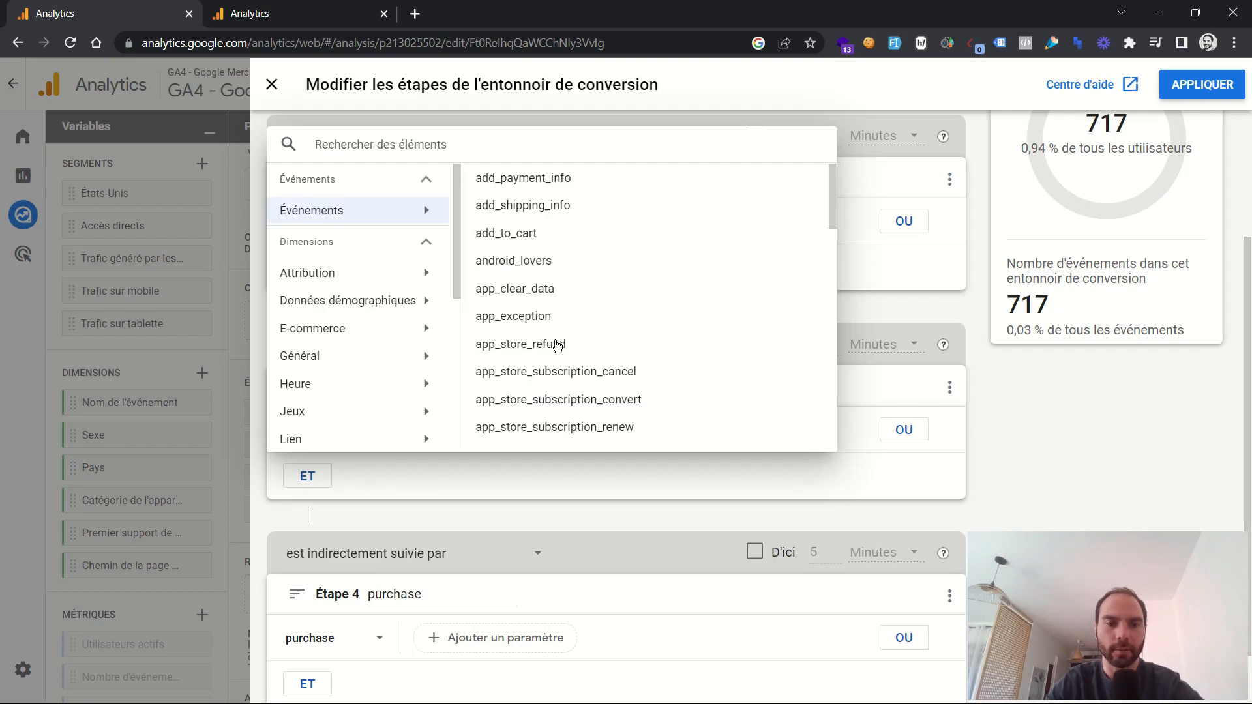
pyautogui.click(890, 320)
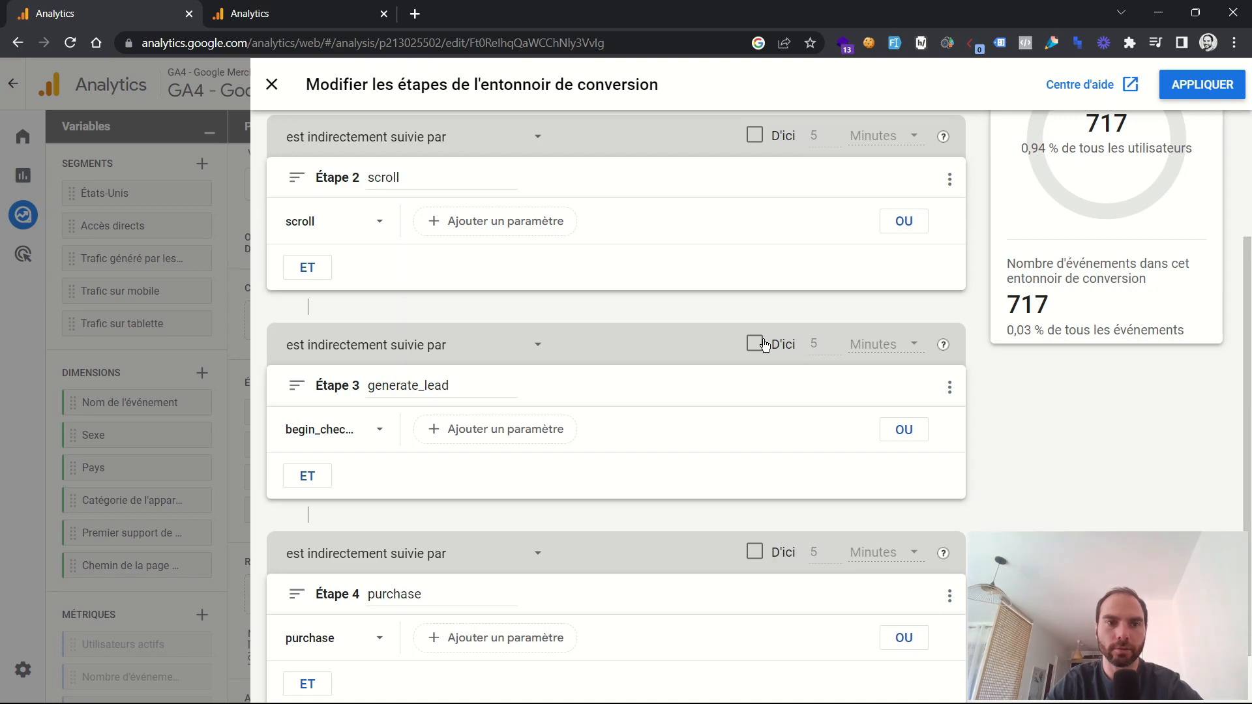
pyautogui.scroll(3, 764, 344)
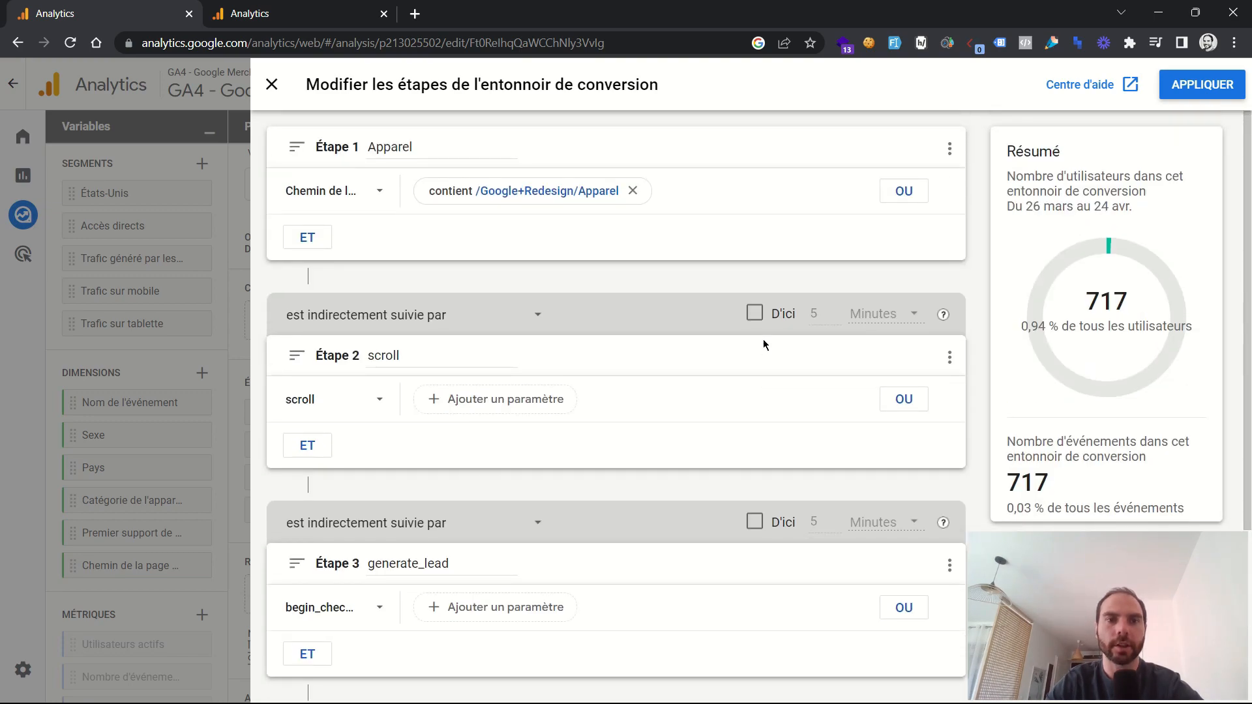